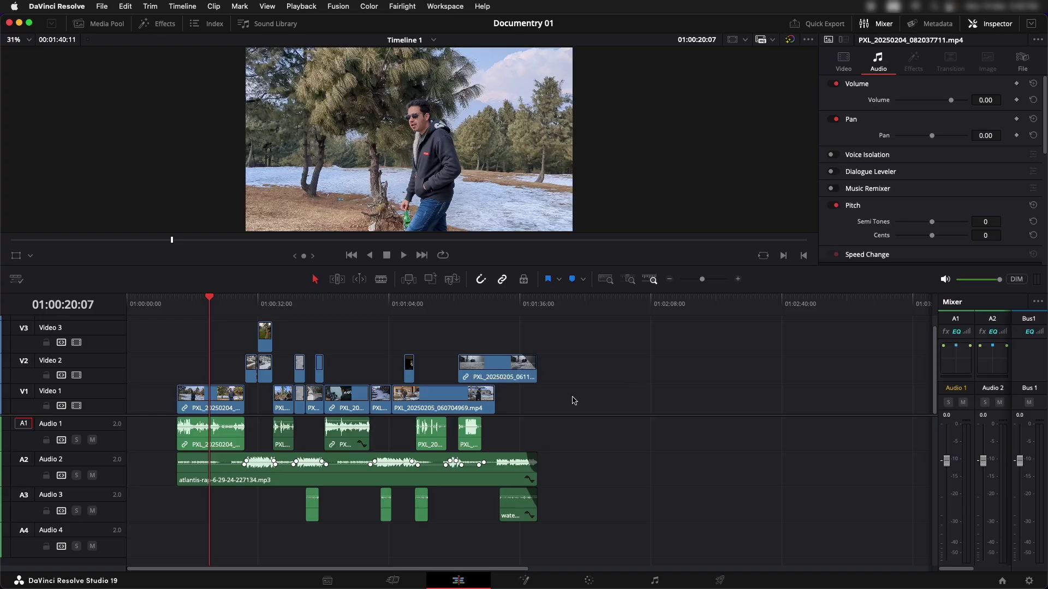
Step: Select and deselect the speech, atlantis-rap music and sound-effect clips to inspect Audio 1–3
{"action": "left_click_drag", "start_coordinate": [572, 434], "coordinate": [192, 442]}
{"action": "left_click", "coordinate": [478, 479]}
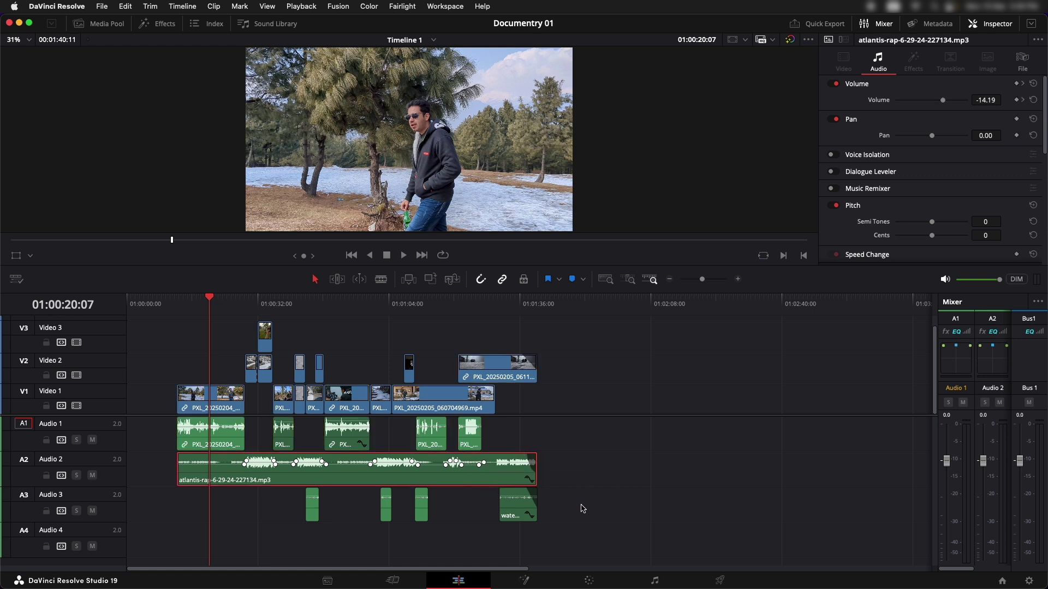
{"action": "left_click_drag", "start_coordinate": [582, 507], "coordinate": [228, 511]}
{"action": "left_click", "coordinate": [594, 472]}
{"action": "left_click_drag", "start_coordinate": [528, 438], "coordinate": [165, 432]}
{"action": "left_click", "coordinate": [179, 378]}
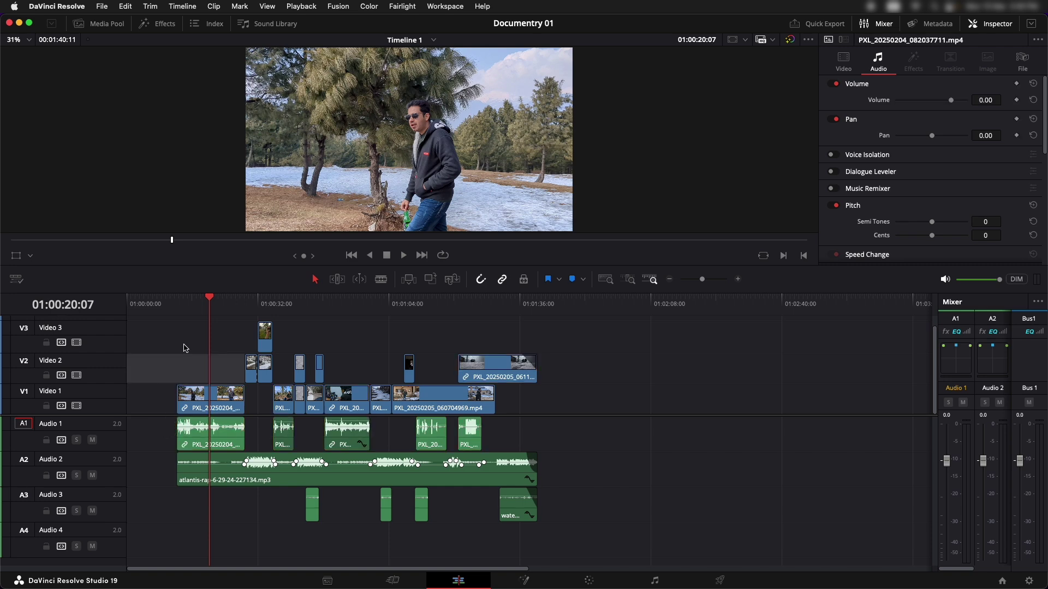
Step: Play back the timeline from 01:00:12:09 and again from 01:00:35:22 to review the speech
{"action": "left_click", "coordinate": [178, 312]}
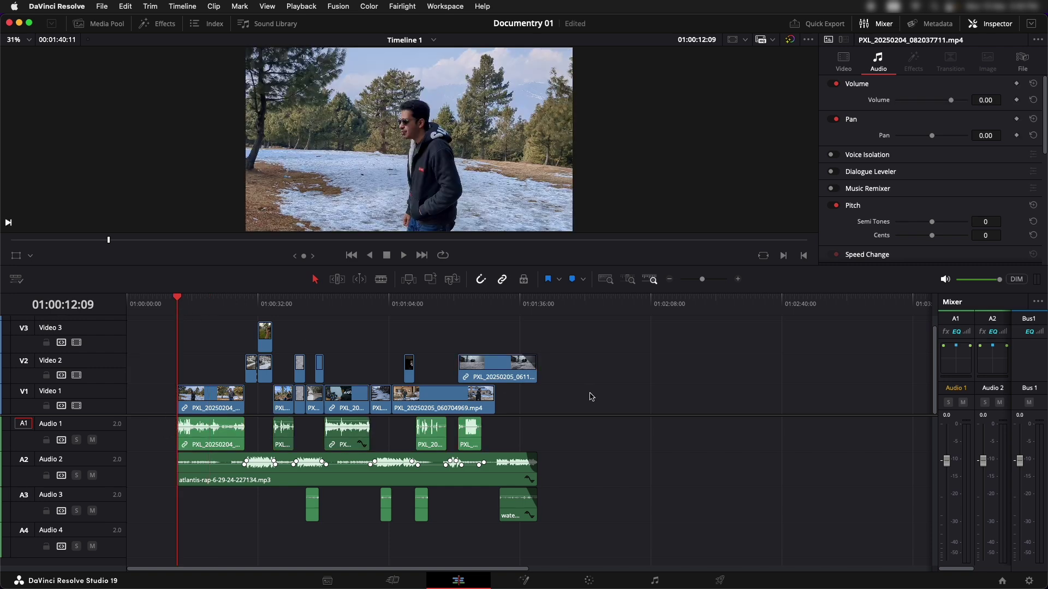
{"action": "key", "text": "space"}
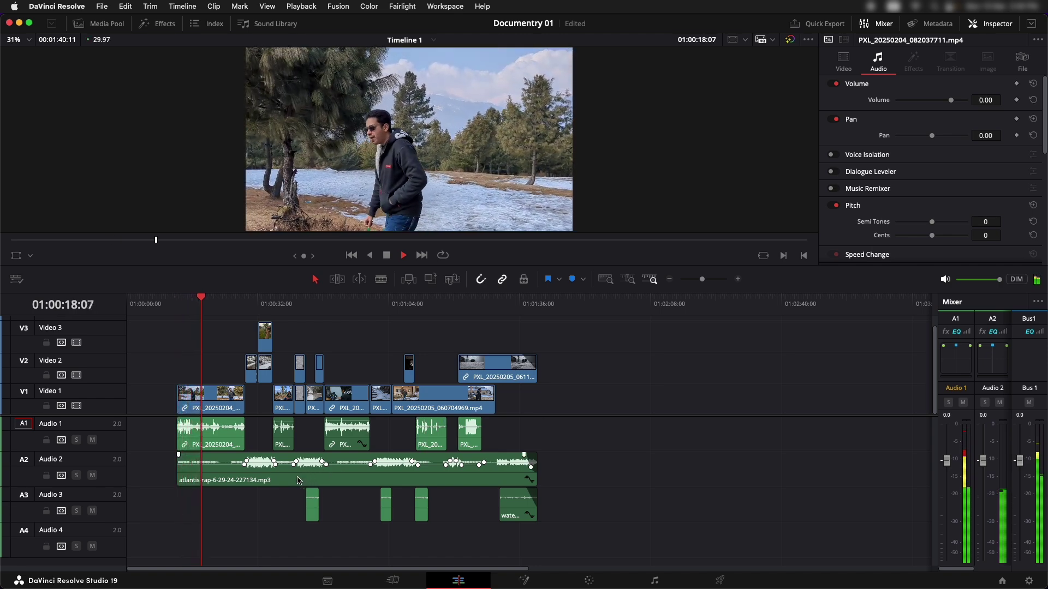
{"action": "key", "text": "space"}
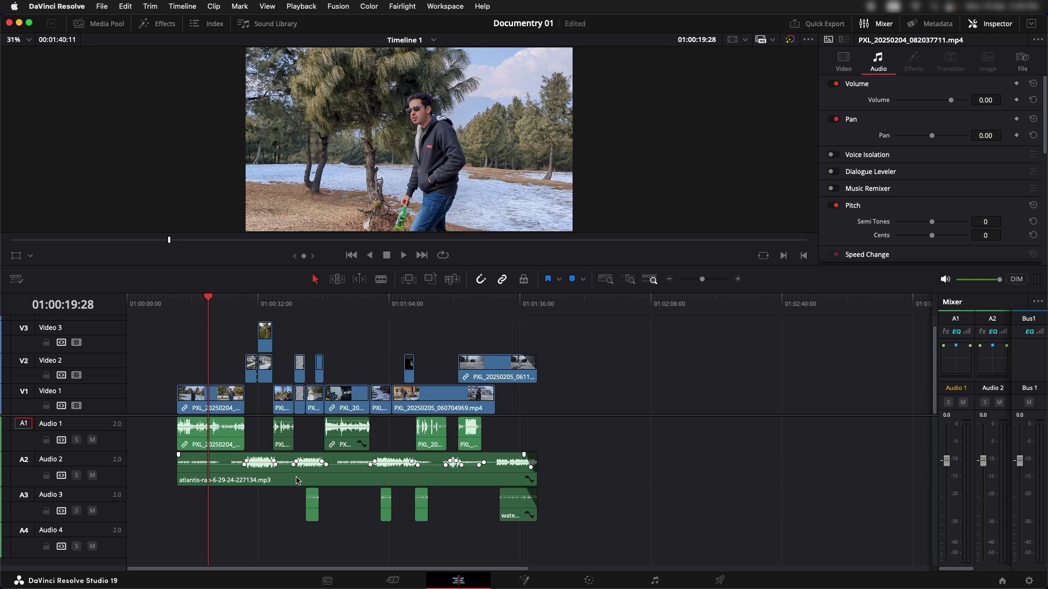
{"action": "left_click", "coordinate": [277, 309]}
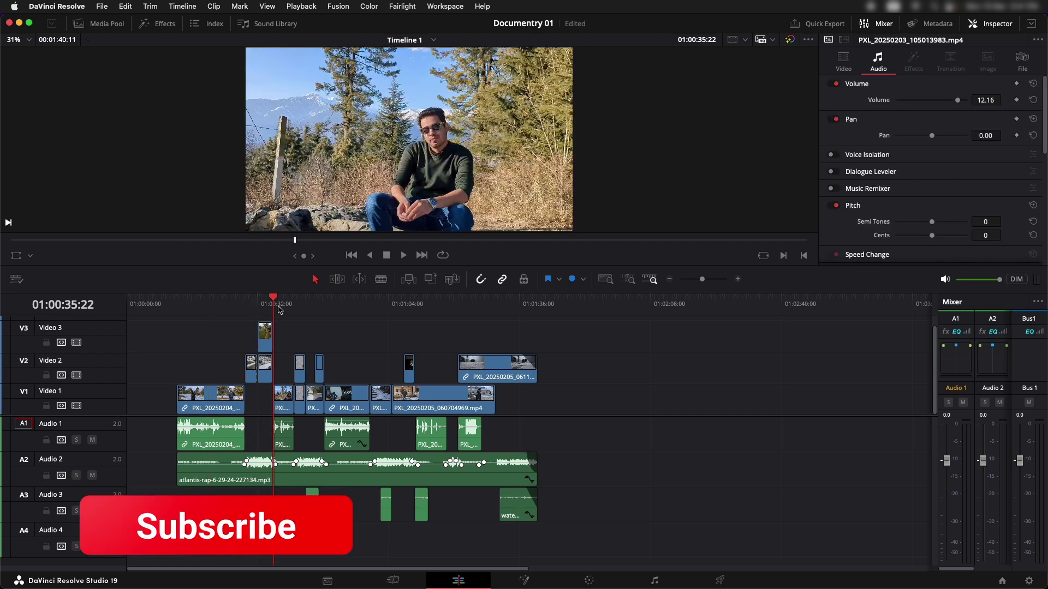
{"action": "key", "text": "space"}
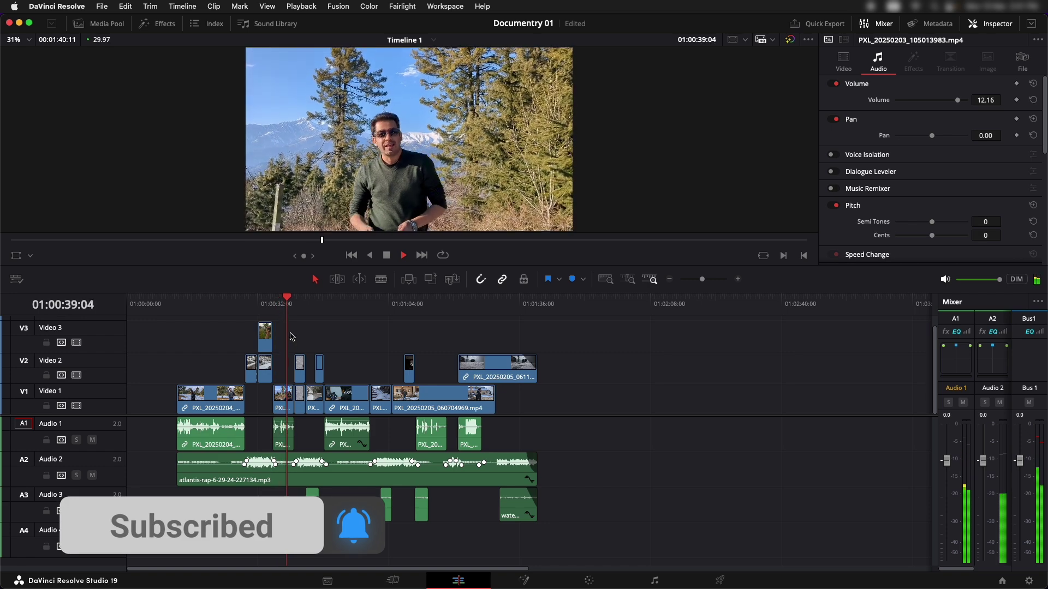
{"action": "key", "text": "space"}
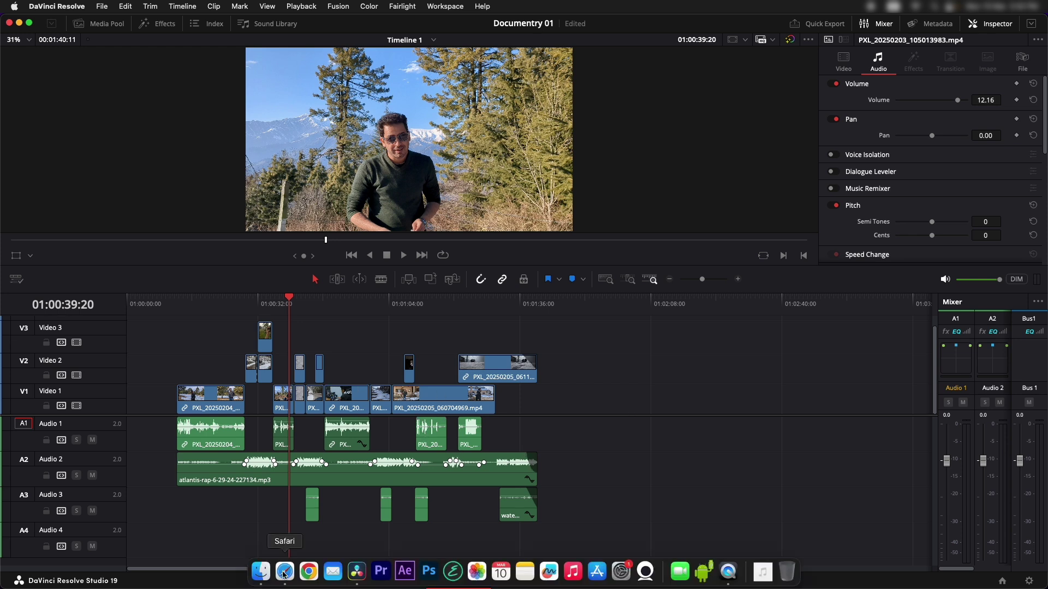
Step: Open Adobe Podcast's Enhance Speech v2 page in Safari
{"action": "left_click", "coordinate": [285, 574]}
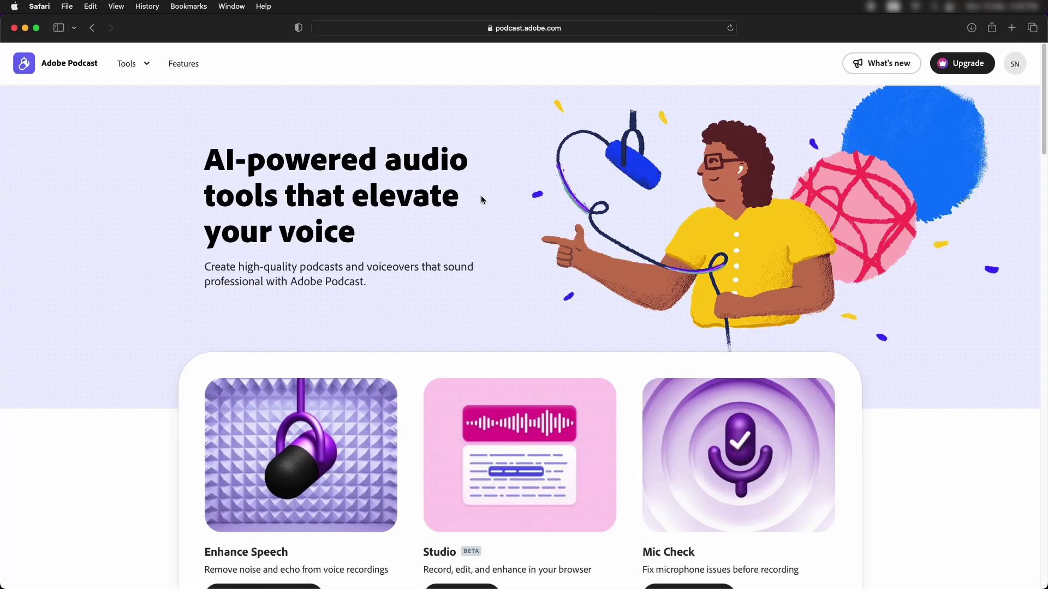
{"action": "scroll", "coordinate": [358, 235], "scroll_direction": "down", "scroll_amount": 3}
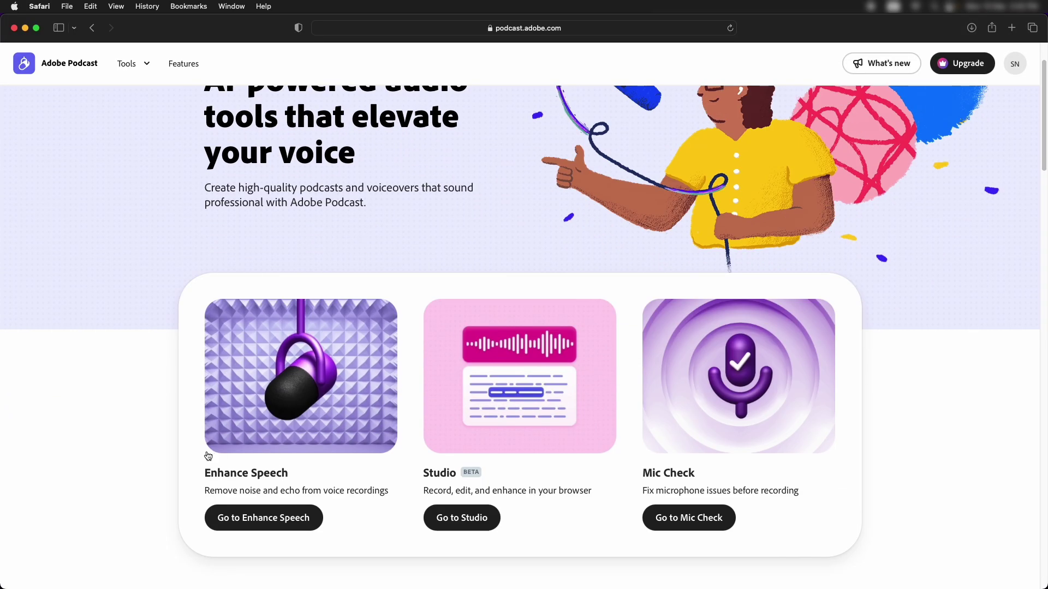
{"action": "left_click", "coordinate": [286, 521]}
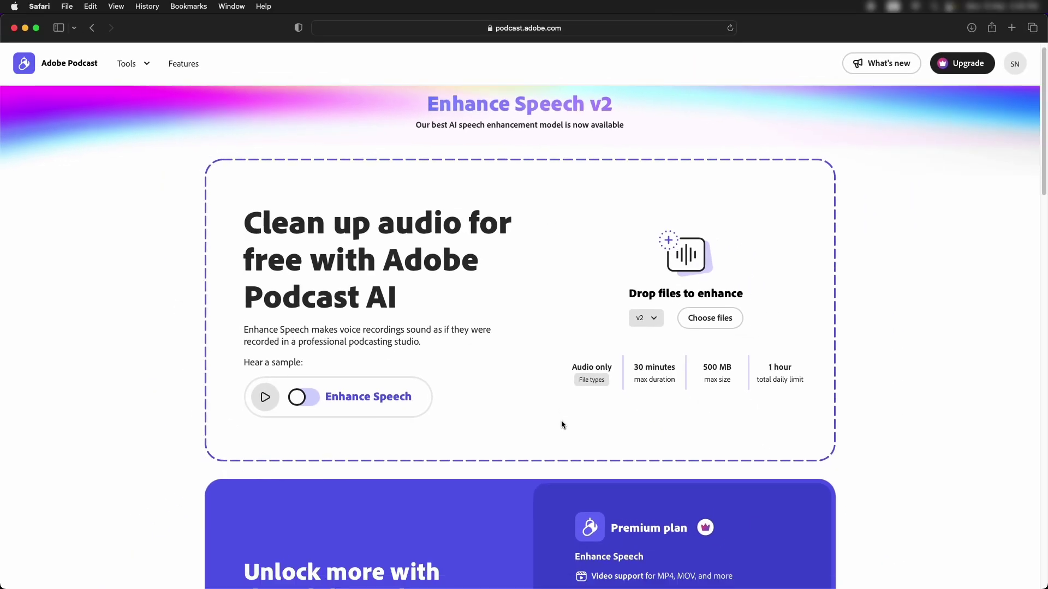
{"action": "scroll", "coordinate": [585, 492], "scroll_direction": "down", "scroll_amount": 4}
{"action": "scroll", "coordinate": [562, 424], "scroll_direction": "down", "scroll_amount": 2}
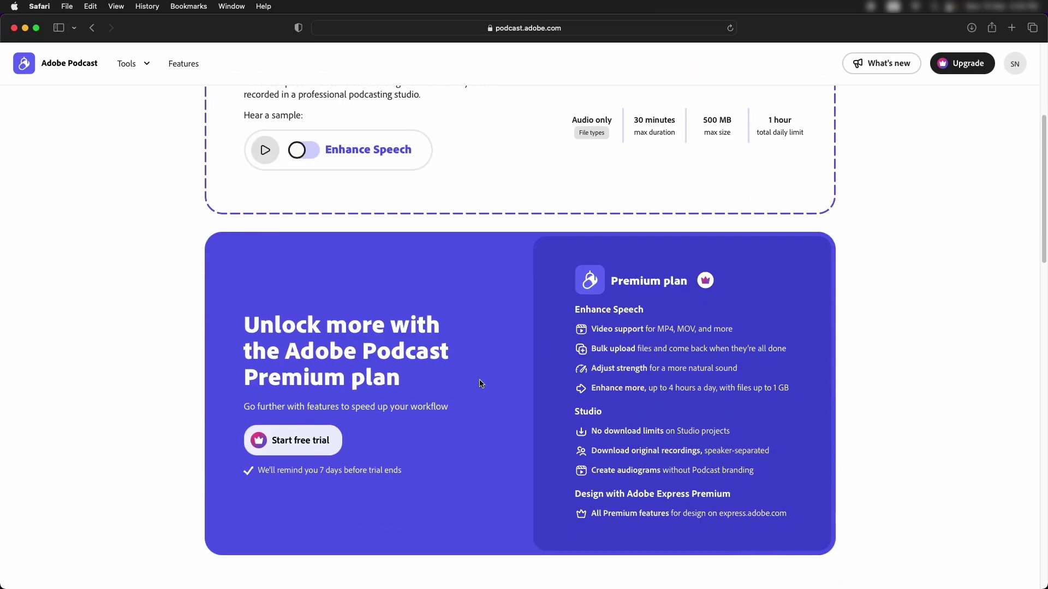
{"action": "scroll", "coordinate": [583, 424], "scroll_direction": "down", "scroll_amount": 3}
{"action": "scroll", "coordinate": [583, 424], "scroll_direction": "down", "scroll_amount": 20}
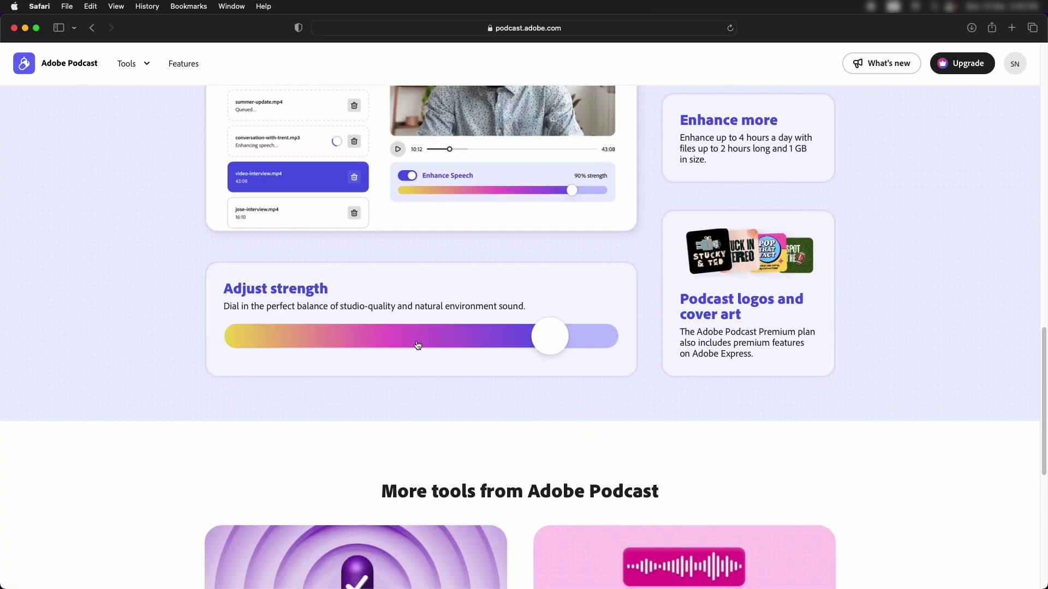
{"action": "scroll", "coordinate": [498, 354], "scroll_direction": "up", "scroll_amount": 20}
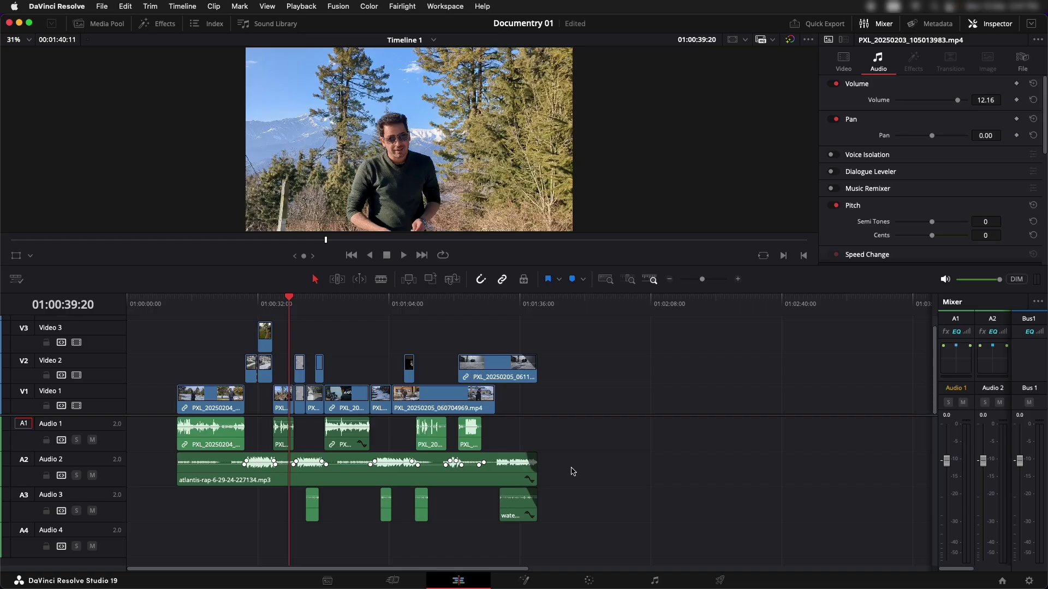
Step: Disable the atlantis-rap music and Audio 3 effect clips, save, and move them down one track
{"action": "left_click", "coordinate": [257, 488]}
{"action": "mouse_move", "coordinate": [257, 487]}
{"action": "left_mouse_down"}
{"action": "mouse_move", "coordinate": [225, 501]}
{"action": "mouse_move", "coordinate": [243, 501]}
{"action": "left_mouse_up"}
{"action": "key", "text": "d"}
{"action": "key", "text": "alt+Down"}
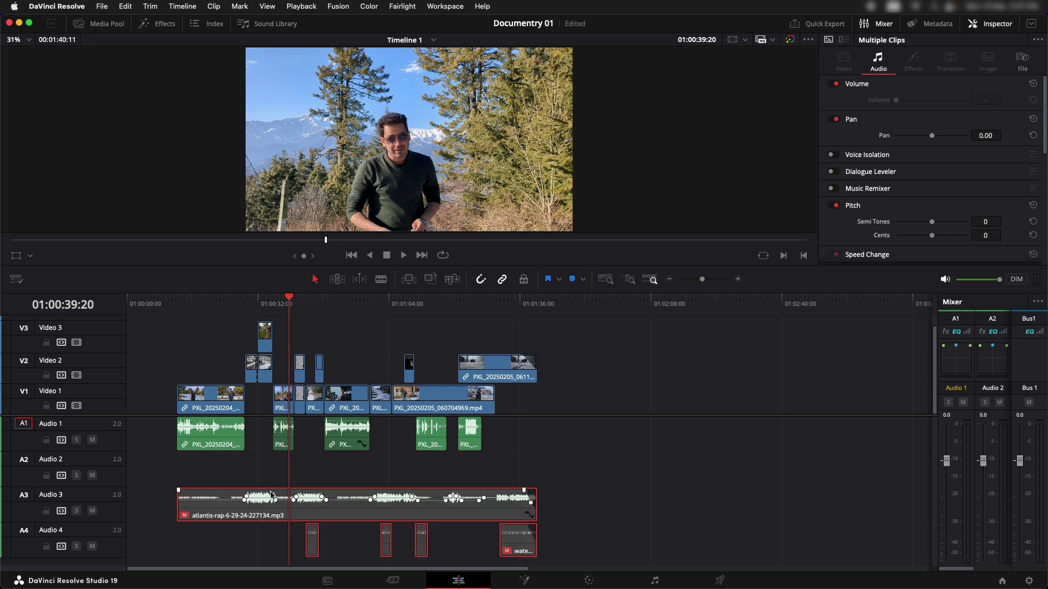
{"action": "key", "text": "super+s"}
{"action": "key", "text": "alt+Up"}
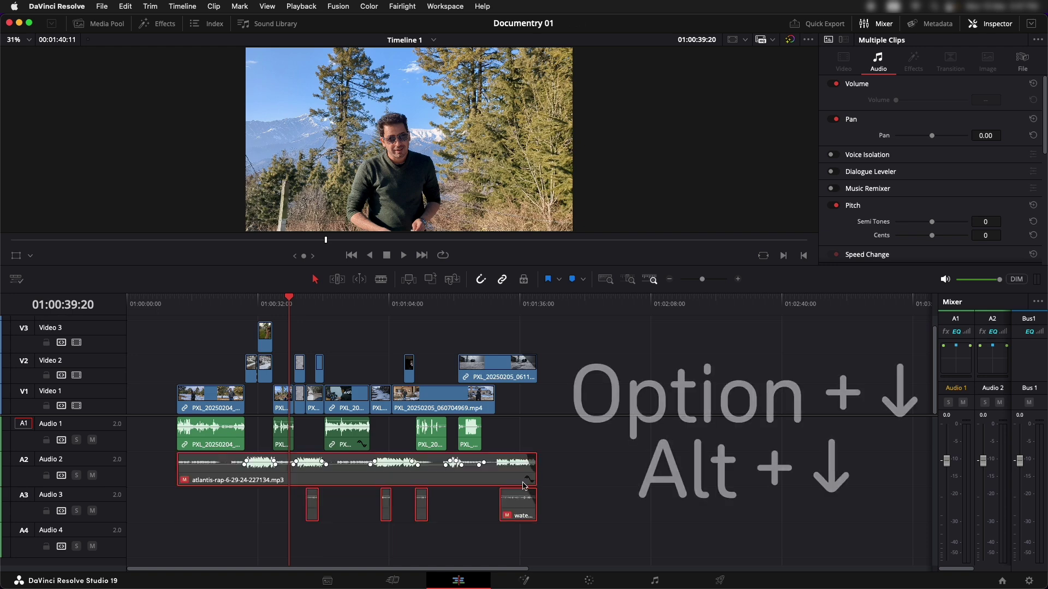
{"action": "key", "text": "alt+Down"}
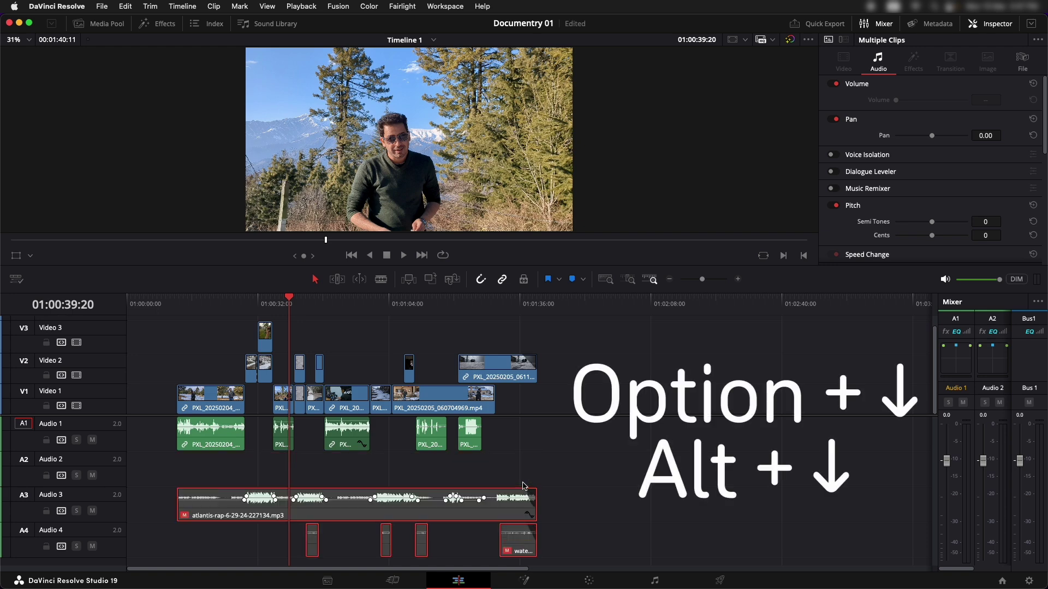
{"action": "key", "text": "alt+Up"}
{"action": "key", "text": "alt+Down"}
Step: Mark an In point at 01:00:12:09 and an Out point at the edit's end, then open Deliver
{"action": "left_click", "coordinate": [178, 301]}
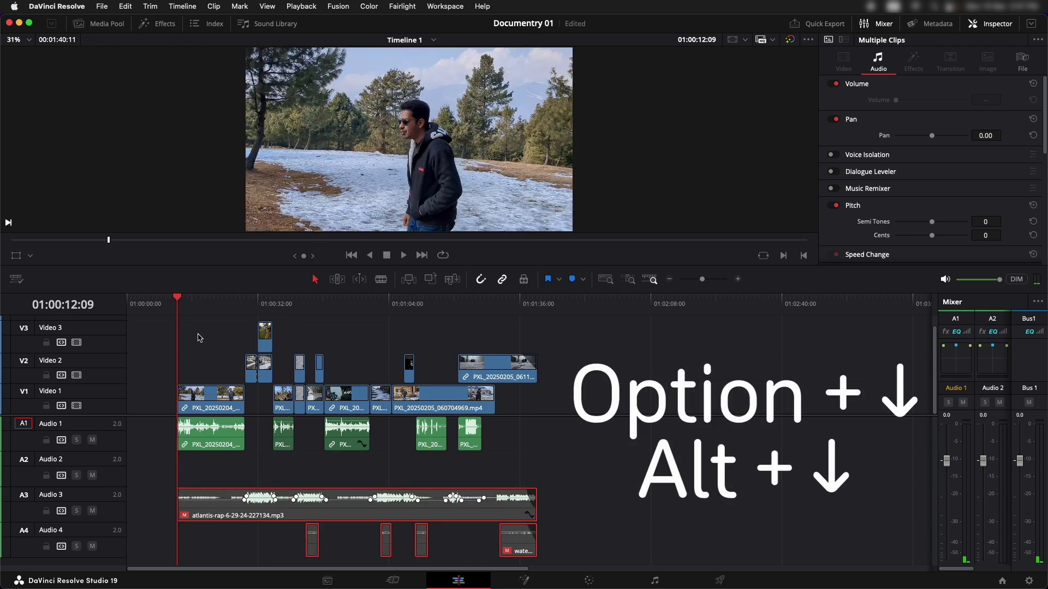
{"action": "key", "text": "i"}
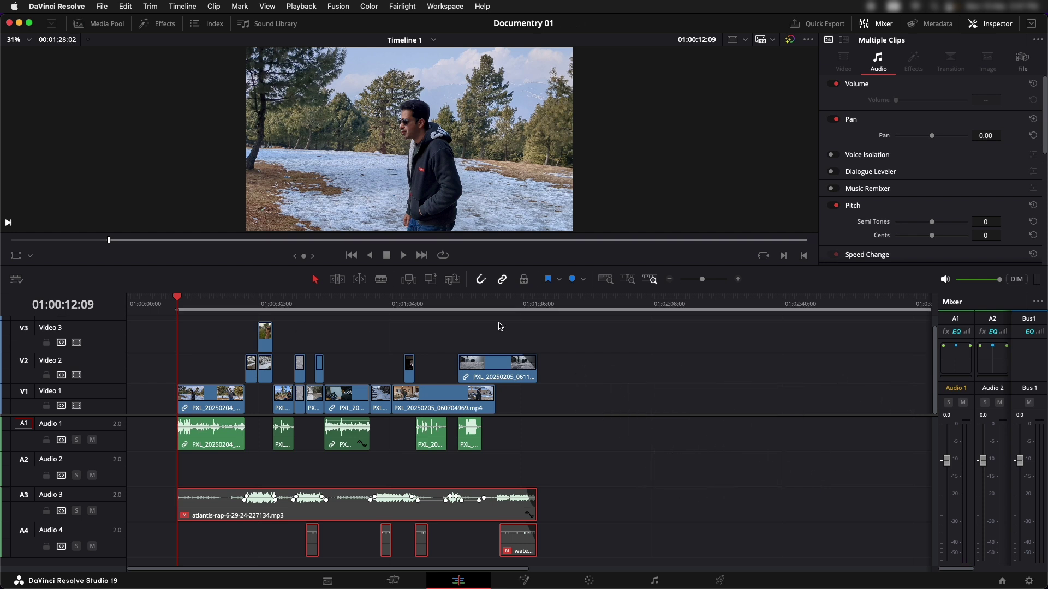
{"action": "left_click", "coordinate": [538, 305]}
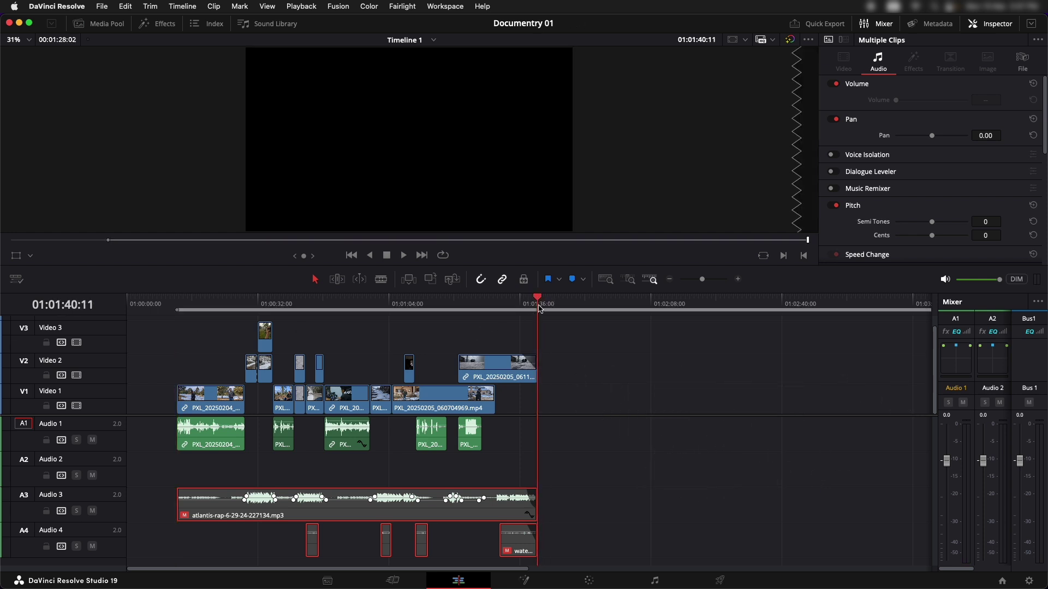
{"action": "key", "text": "o"}
{"action": "left_click", "coordinate": [206, 479]}
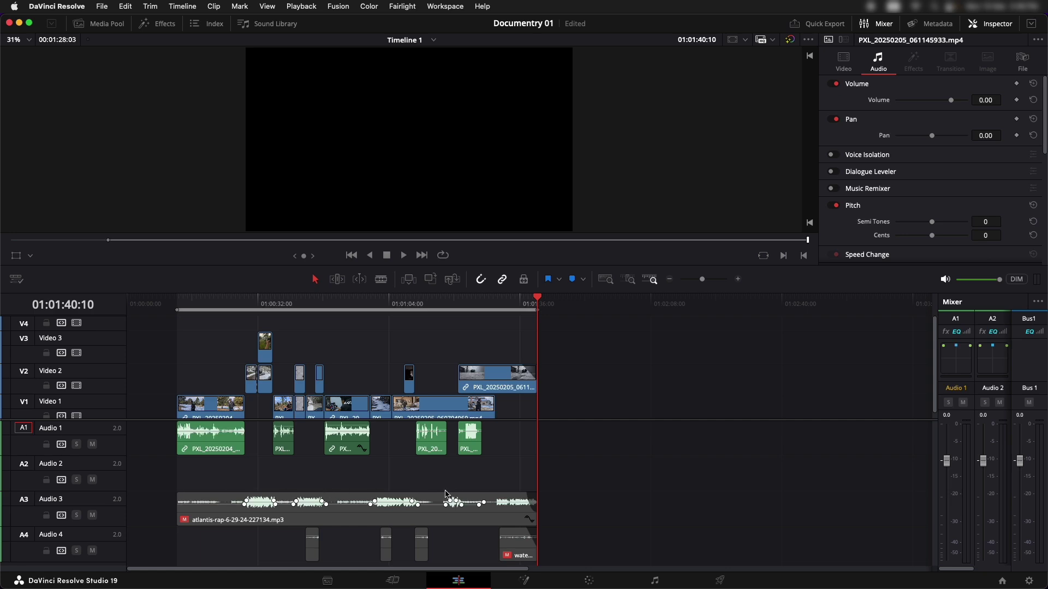
{"action": "left_click", "coordinate": [720, 580]}
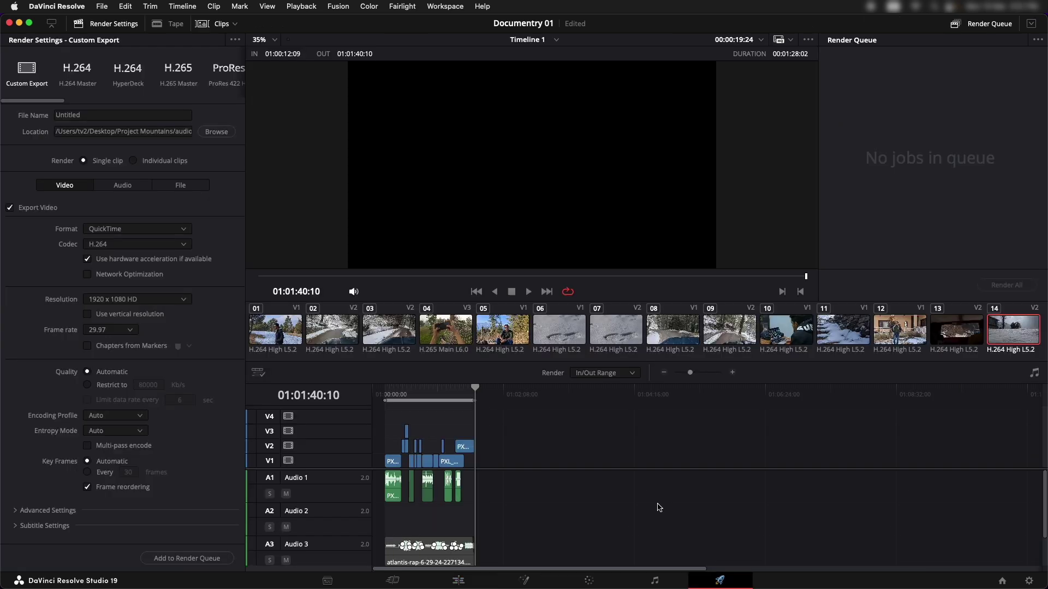
Step: Name the export 'Audio for correction', target the audio folder, and switch off video export
{"action": "double_click", "coordinate": [102, 118]}
{"action": "type", "text": "Audio for correction"}
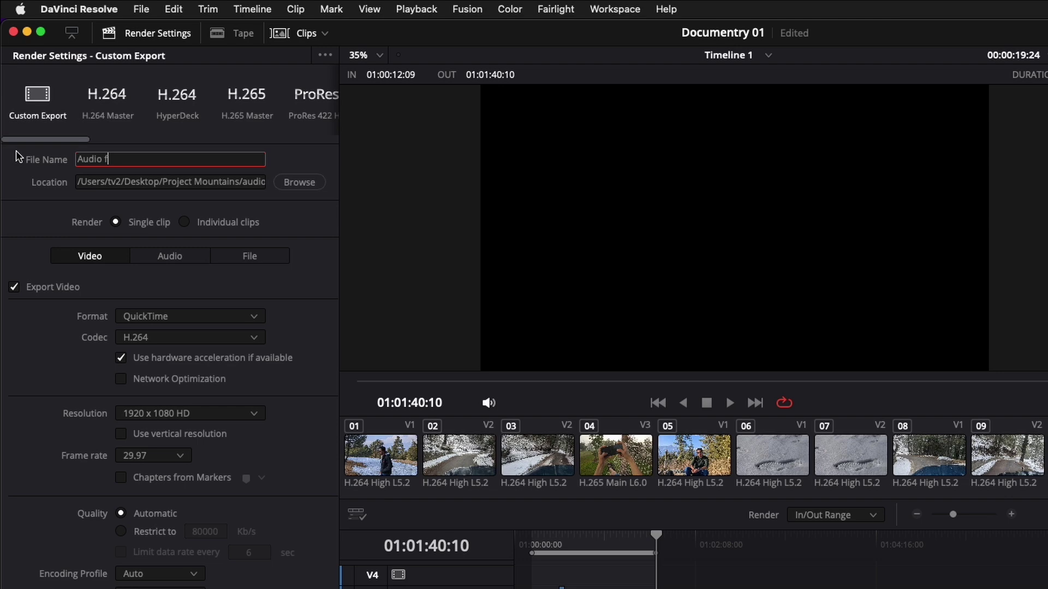
{"action": "left_click", "coordinate": [299, 181]}
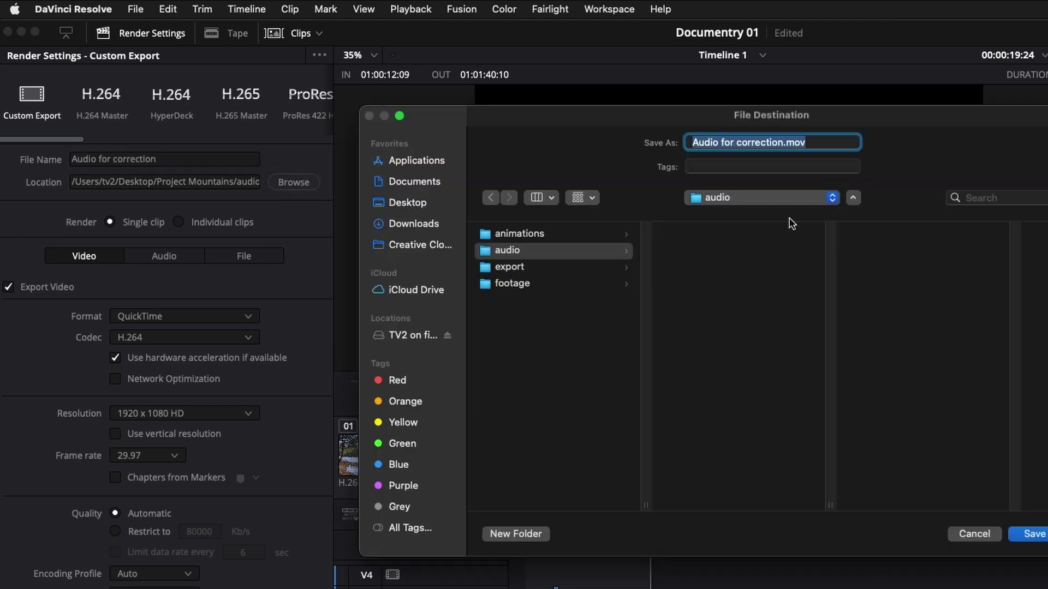
{"action": "left_click", "coordinate": [545, 250]}
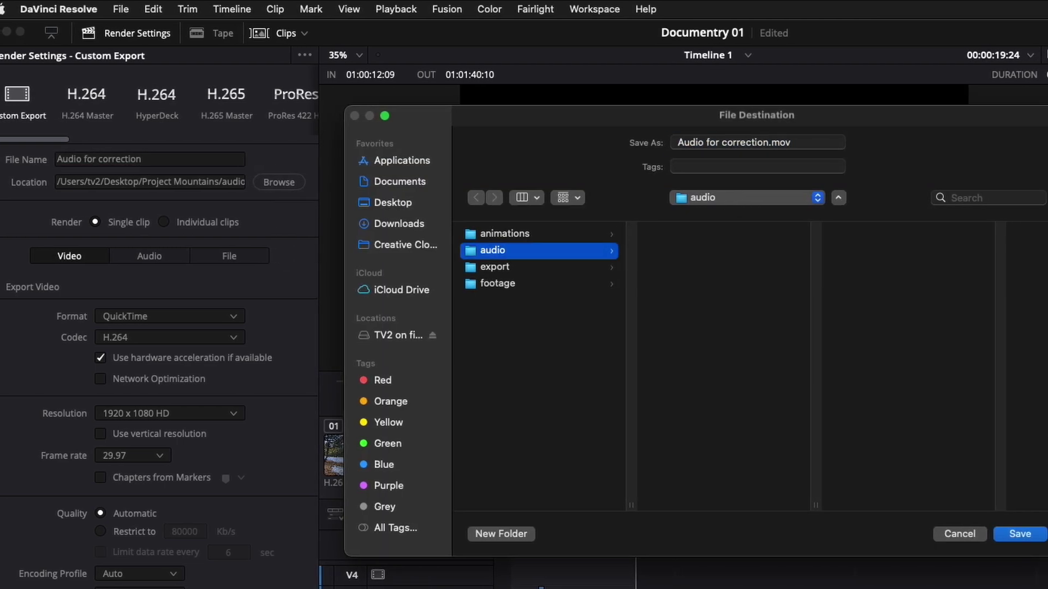
{"action": "left_click", "coordinate": [1018, 534]}
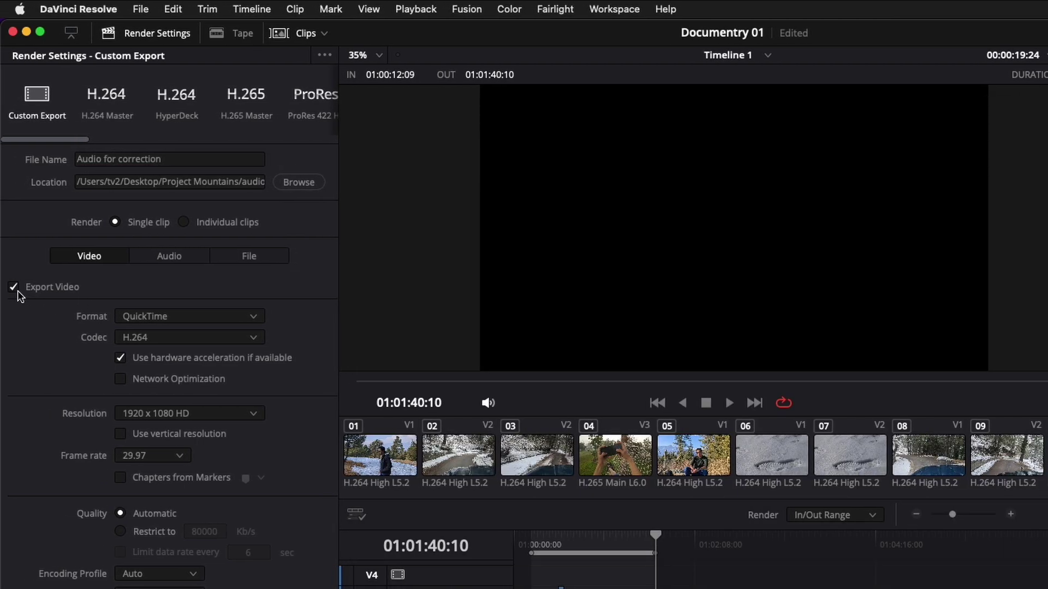
{"action": "left_click", "coordinate": [13, 287]}
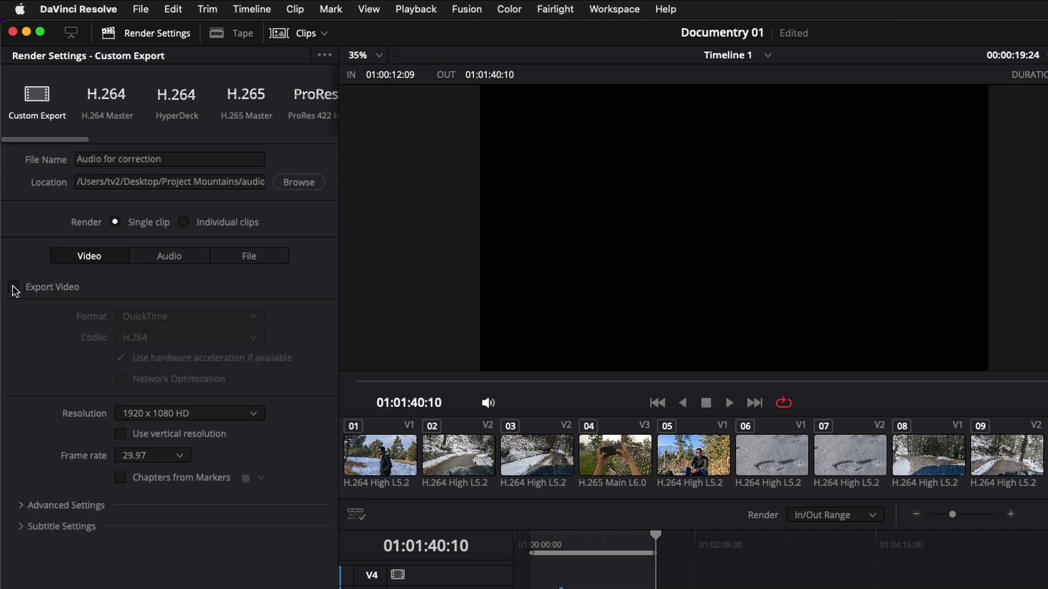
{"action": "left_click", "coordinate": [162, 256]}
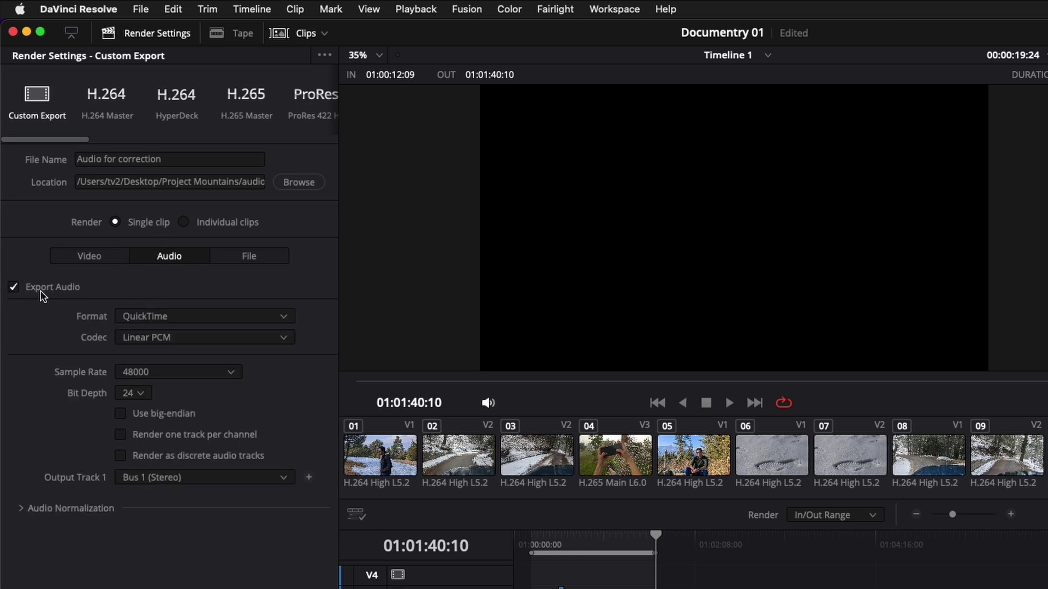
Step: Set the audio format to MP3, queue the export as a job and render it
{"action": "left_click", "coordinate": [157, 319]}
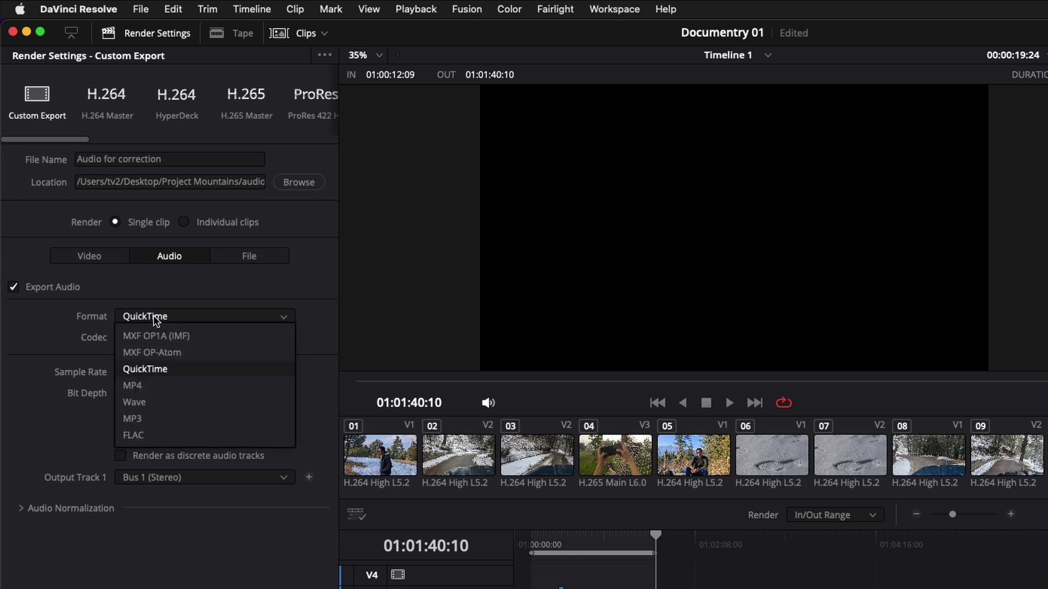
{"action": "left_click", "coordinate": [146, 418]}
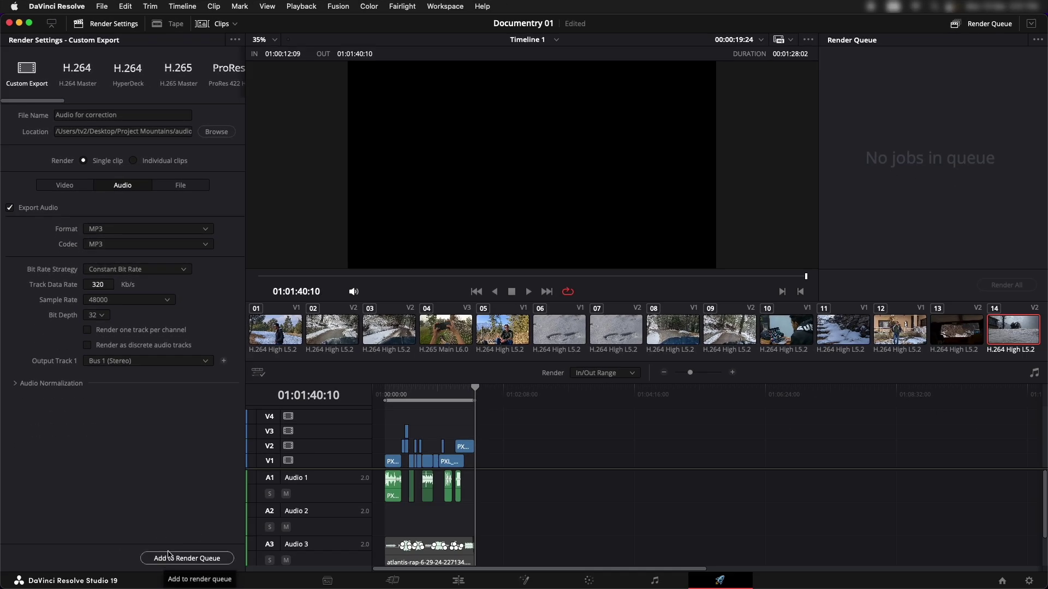
{"action": "left_click", "coordinate": [169, 557]}
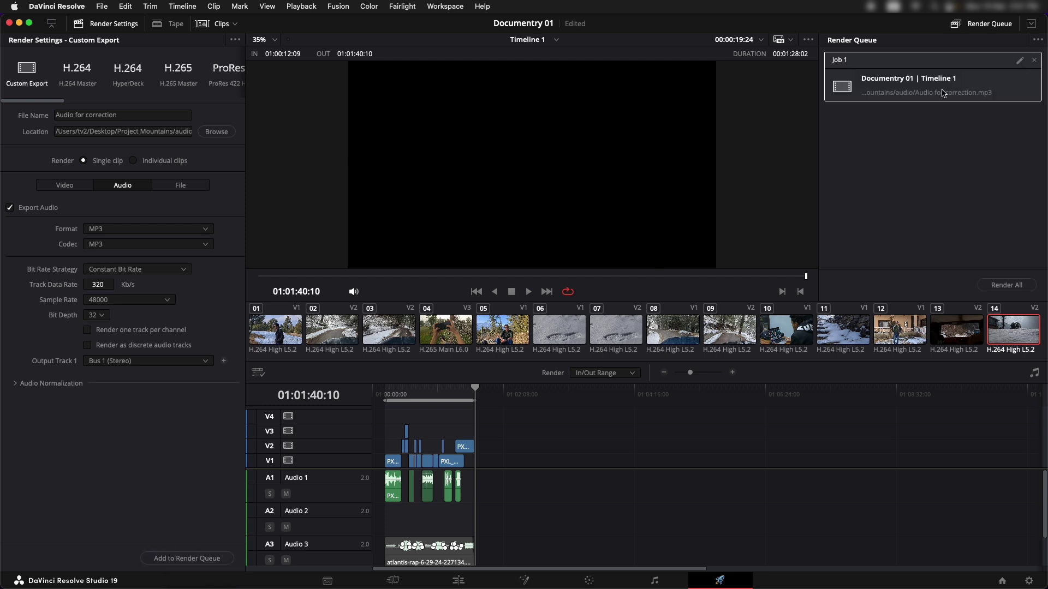
{"action": "left_click", "coordinate": [1007, 285]}
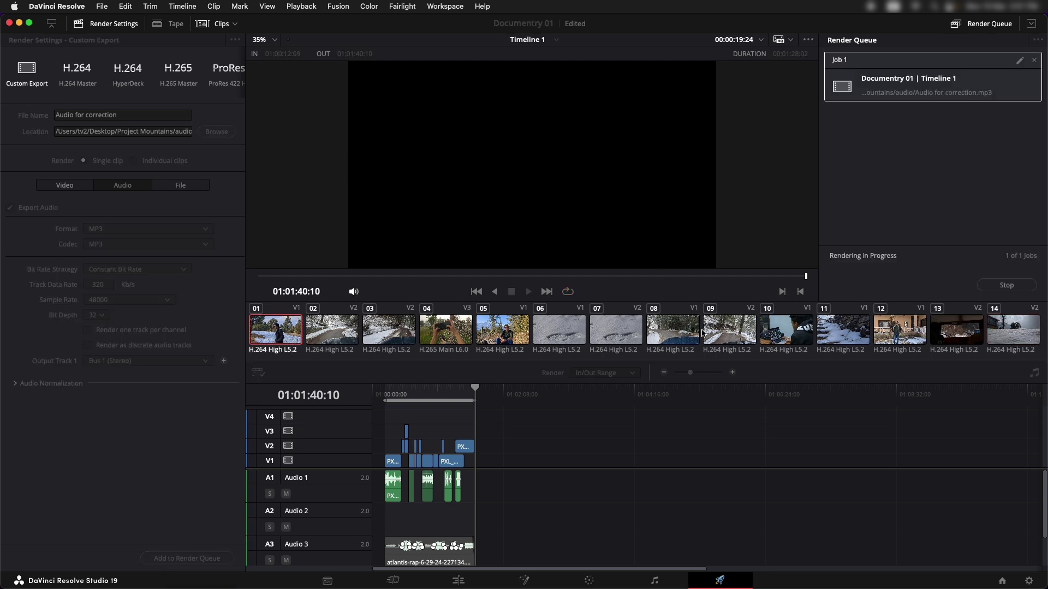
{"action": "mouse_move", "coordinate": [273, 587]}
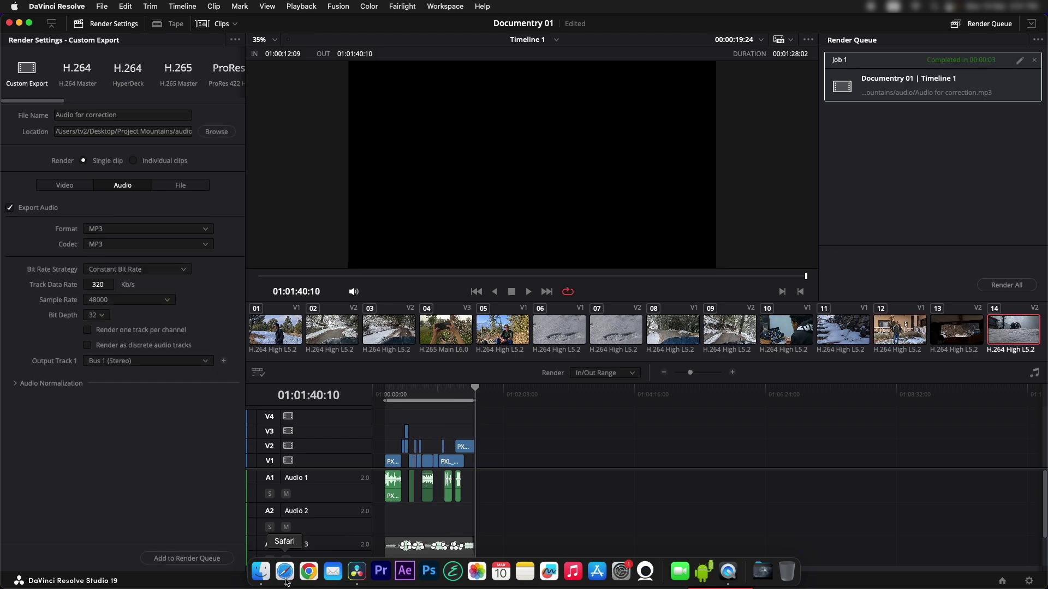
Step: Upload Audio for correction.mp3 to Adobe Podcast Enhance Speech for enhancement
{"action": "left_click", "coordinate": [285, 580]}
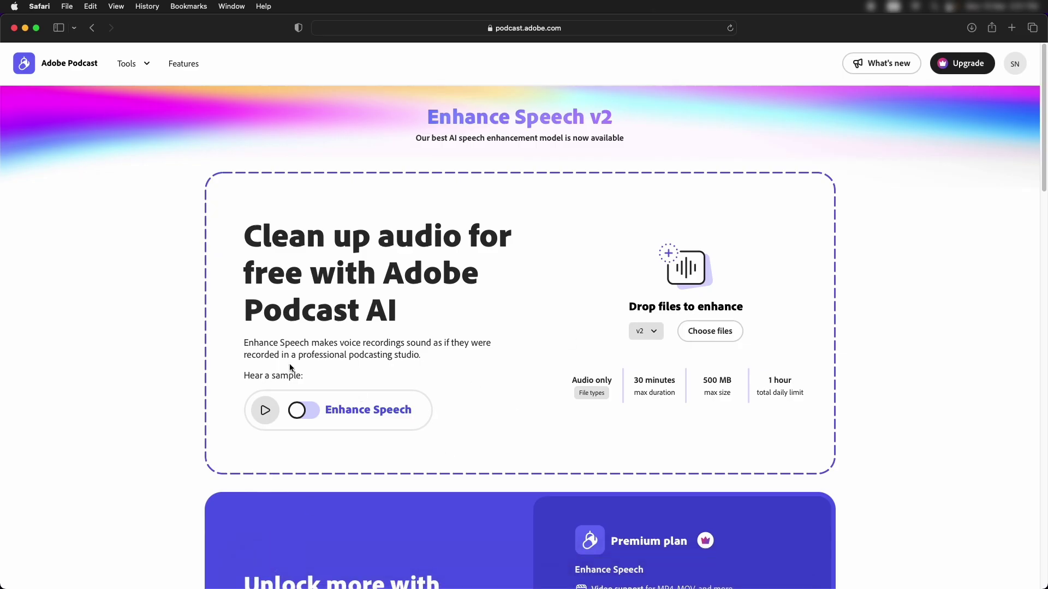
{"action": "left_click", "coordinate": [694, 335]}
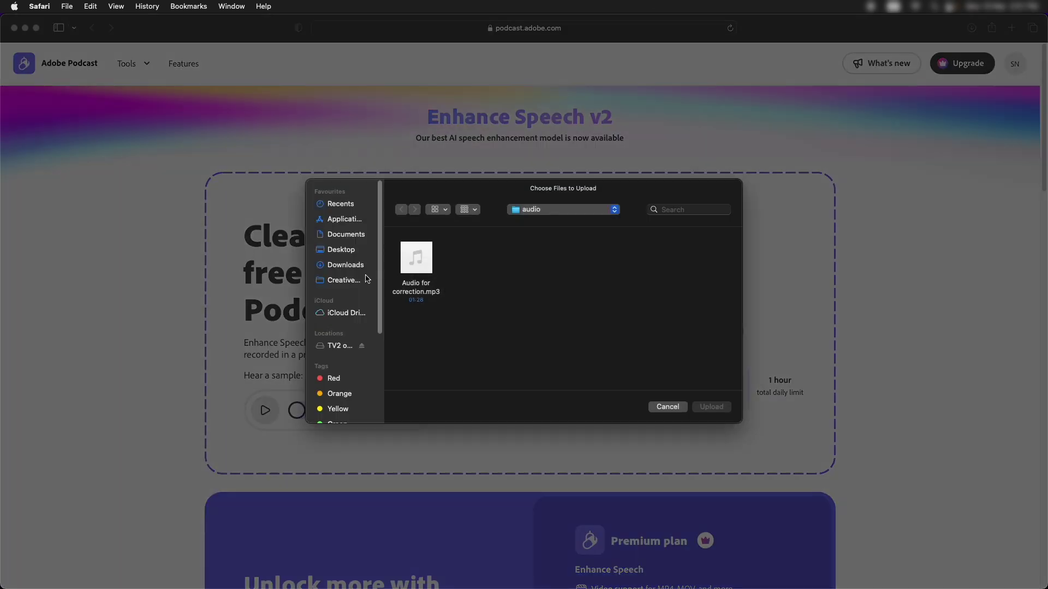
{"action": "left_click", "coordinate": [415, 267]}
{"action": "left_click", "coordinate": [722, 407]}
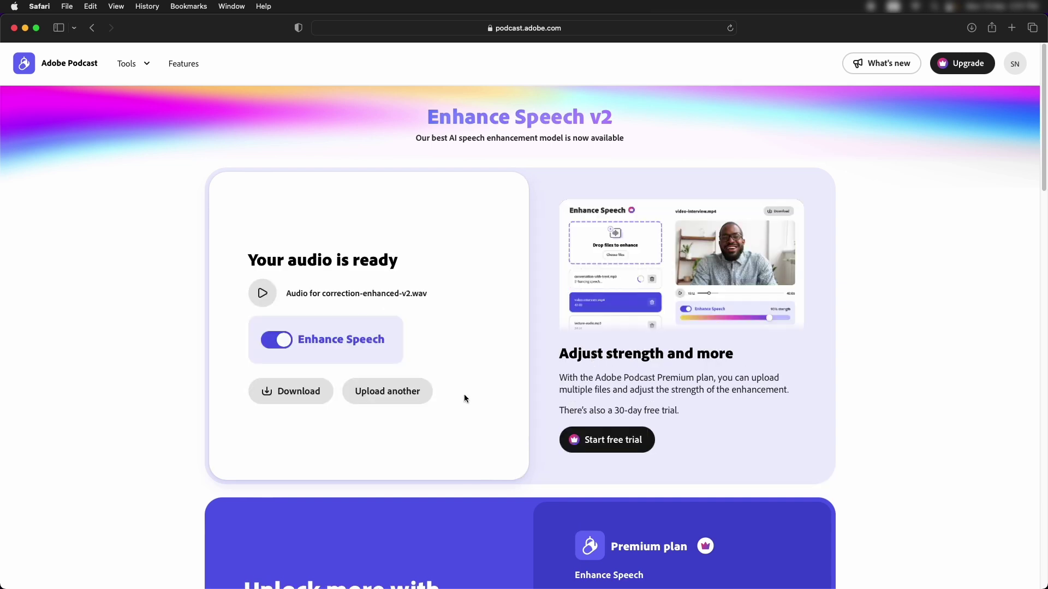
{"action": "left_click", "coordinate": [266, 297]}
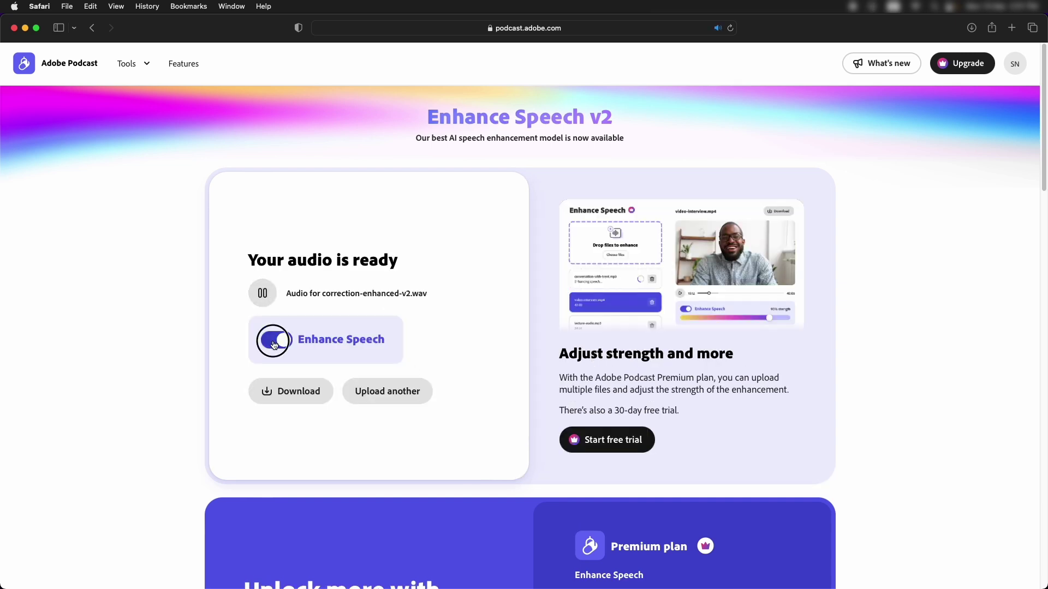
{"action": "left_click", "coordinate": [274, 343]}
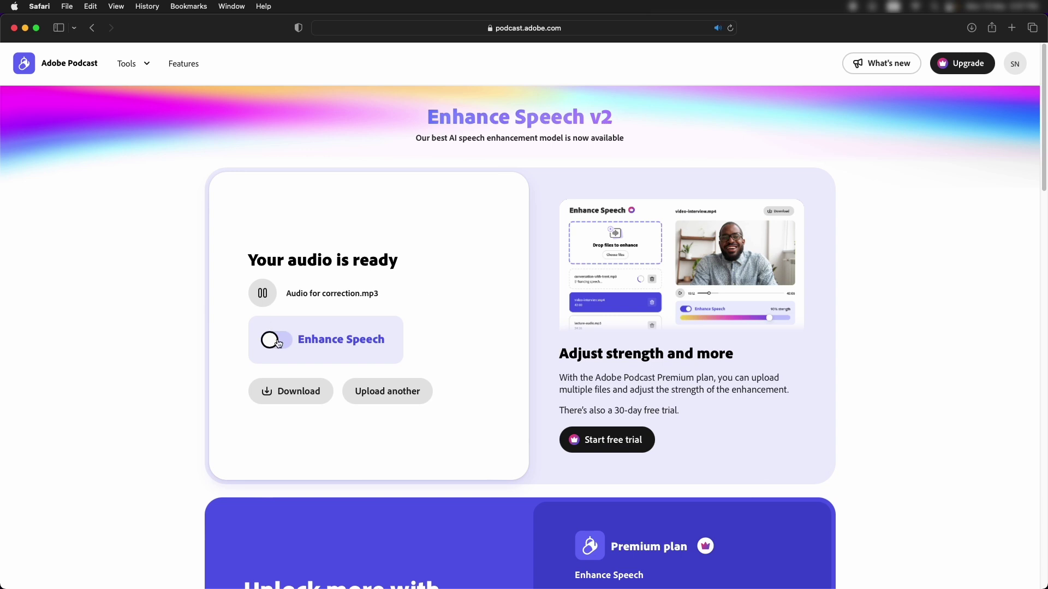
{"action": "left_click", "coordinate": [276, 340]}
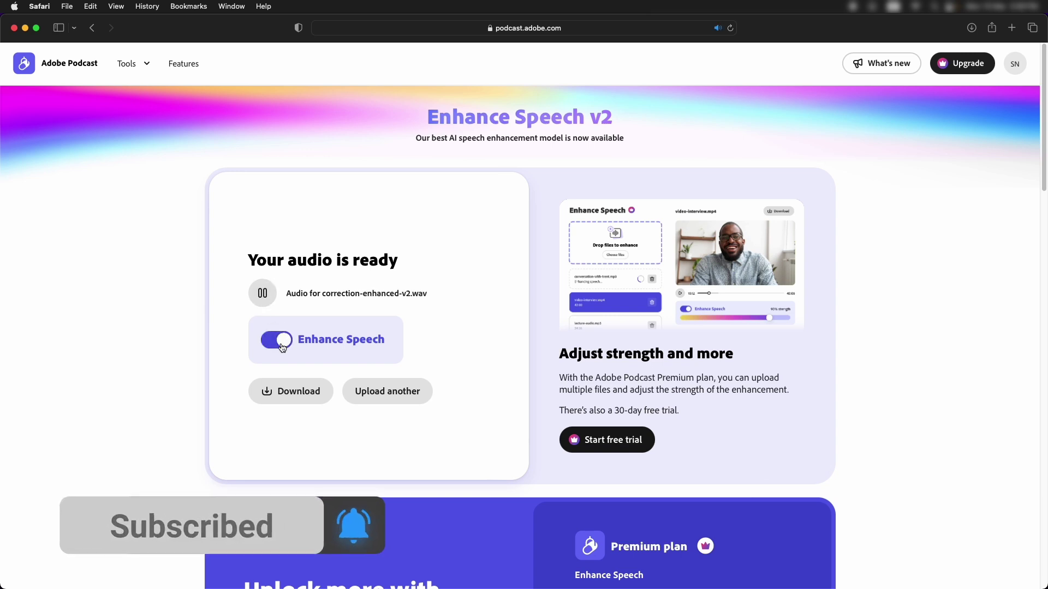
{"action": "left_click", "coordinate": [281, 346]}
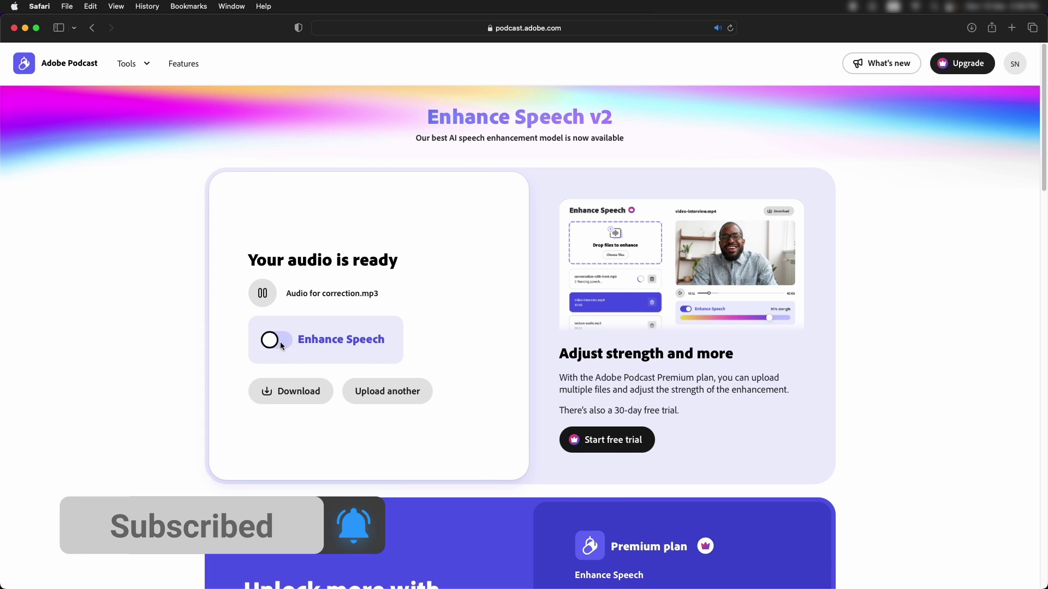
{"action": "left_click", "coordinate": [281, 346]}
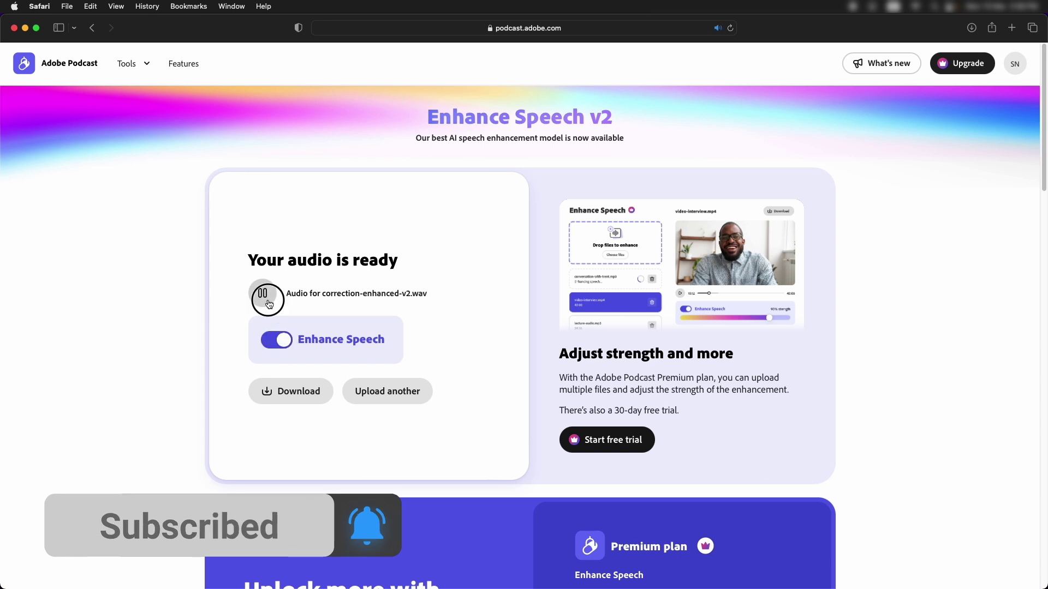
{"action": "left_click", "coordinate": [268, 301]}
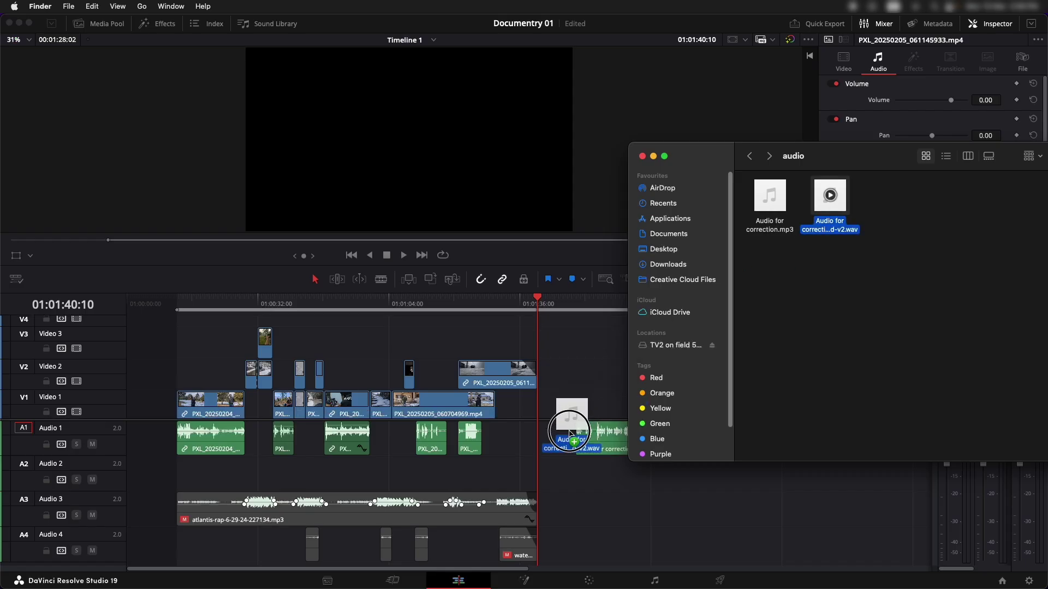
Step: Place Audio for correction-enhanced-v2.wav on Audio 2 at the first clip's start and play to check sync
{"action": "left_click_drag", "start_coordinate": [562, 423], "coordinate": [562, 456]}
{"action": "left_click", "coordinate": [596, 434]}
{"action": "left_click_drag", "start_coordinate": [607, 484], "coordinate": [232, 483]}
{"action": "left_click", "coordinate": [189, 309]}
{"action": "key", "text": "super+equal"}
{"action": "key", "text": "super+equal"}
{"action": "key", "text": "super+equal"}
{"action": "key", "text": "super+equal"}
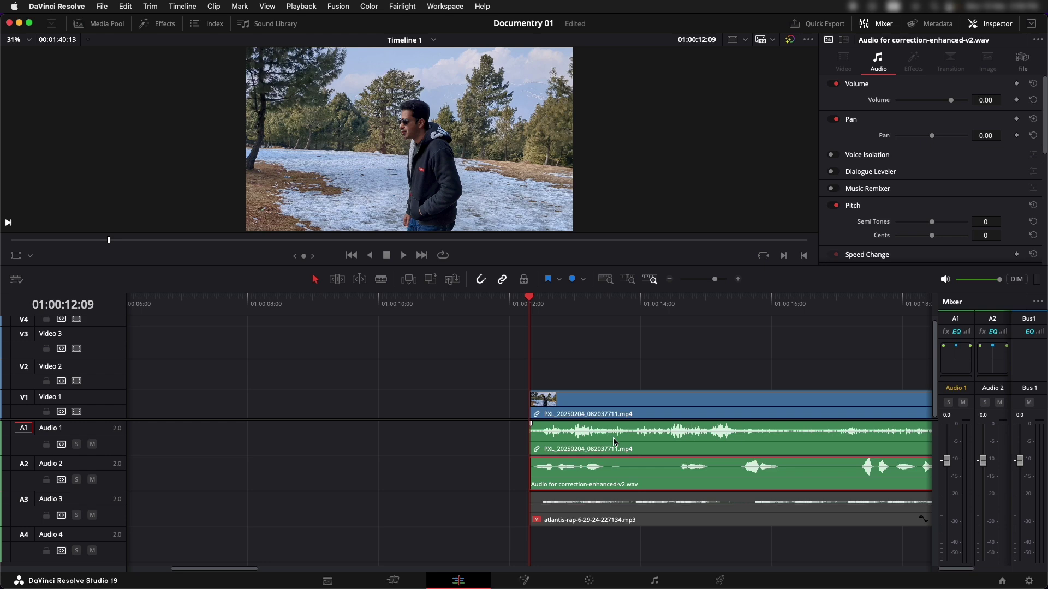
{"action": "key", "text": "super+minus"}
{"action": "key", "text": "super+minus"}
{"action": "key", "text": "super+minus"}
{"action": "key", "text": "super+minus"}
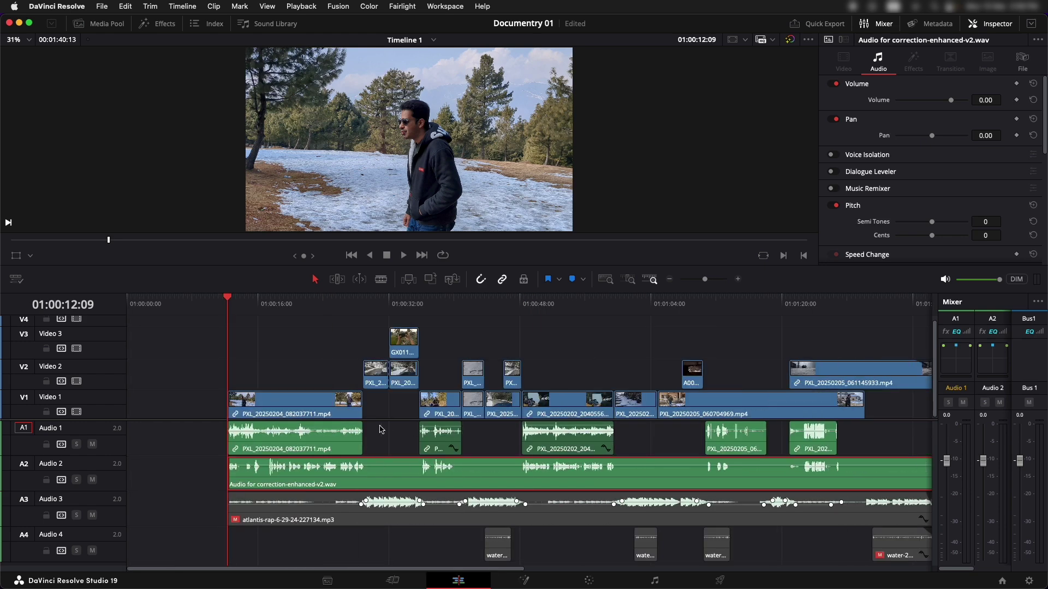
{"action": "key", "text": "space"}
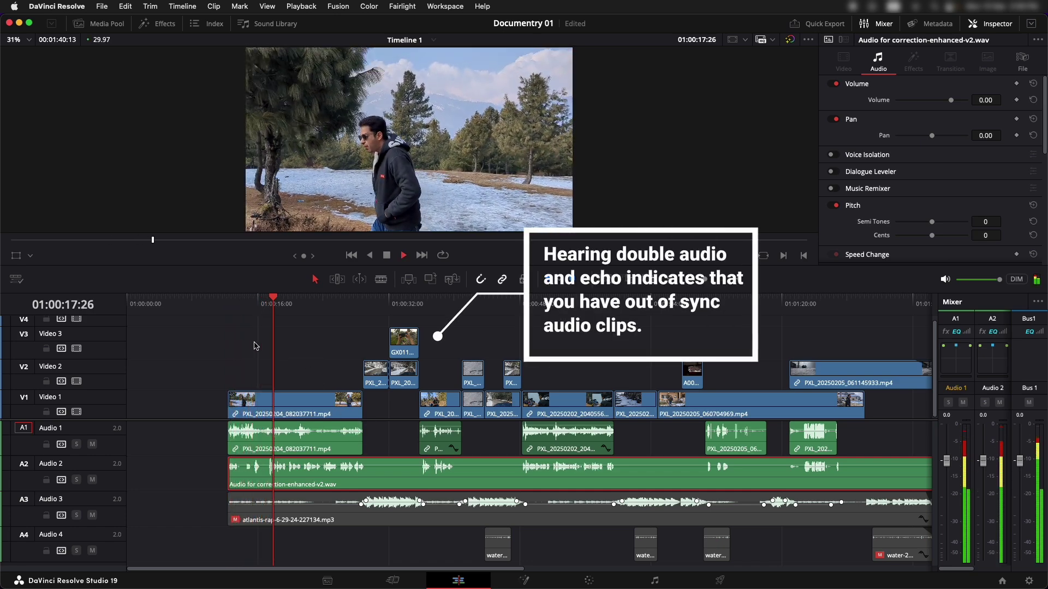
{"action": "key", "text": "space"}
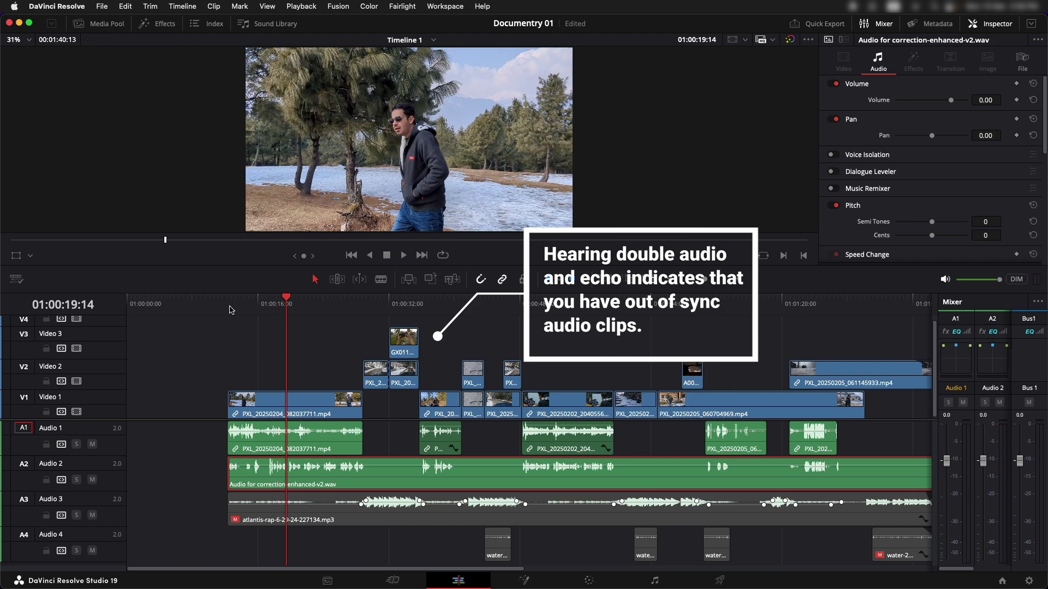
Step: Nudge the enhanced WAV on Audio 2 to start at the playhead, then play to check sync
{"action": "left_click", "coordinate": [231, 306]}
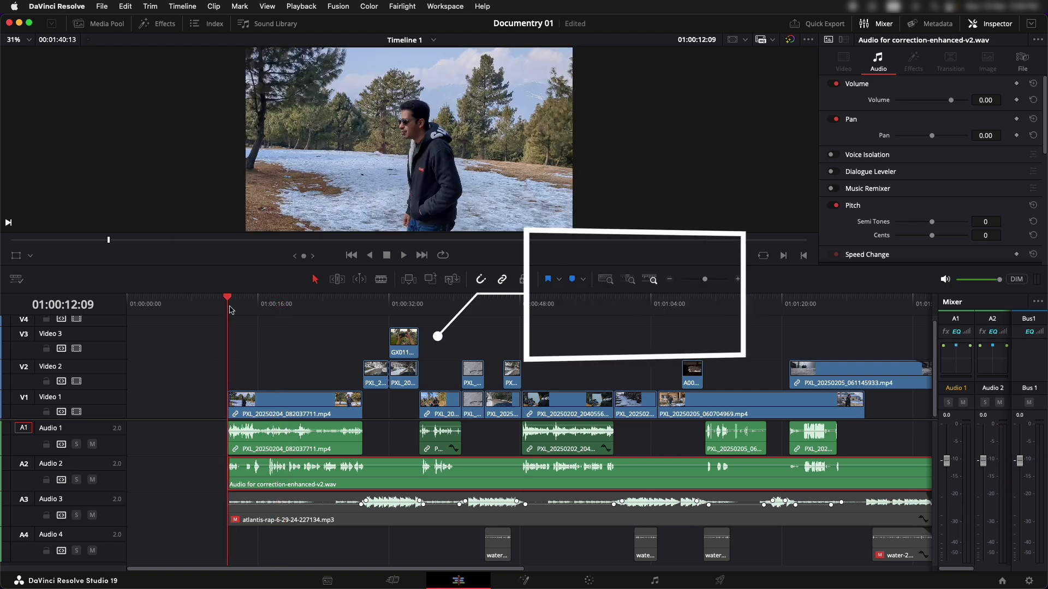
{"action": "key", "text": "super+equal"}
{"action": "key", "text": "super+equal"}
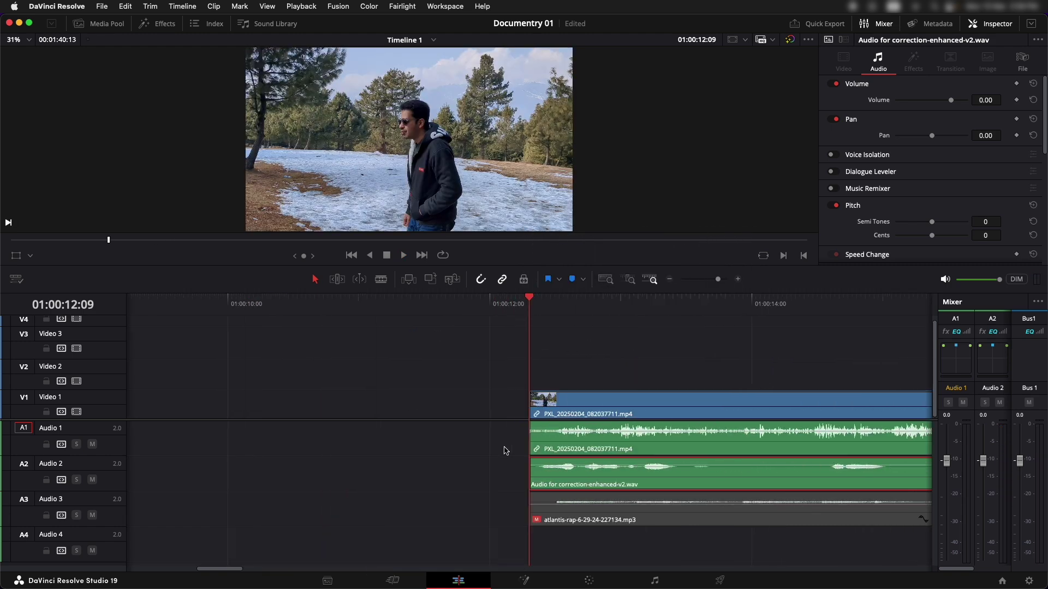
{"action": "key", "text": "Left"}
{"action": "left_click", "coordinate": [572, 481]}
{"action": "left_click_drag", "start_coordinate": [572, 482], "coordinate": [568, 482]}
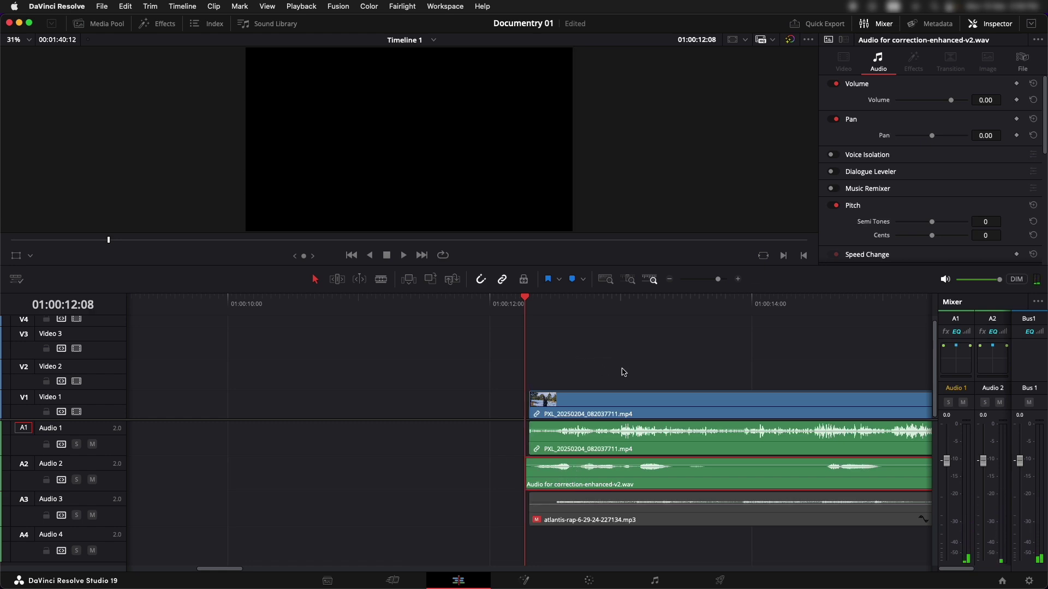
{"action": "key", "text": "super+minus"}
{"action": "key", "text": "space"}
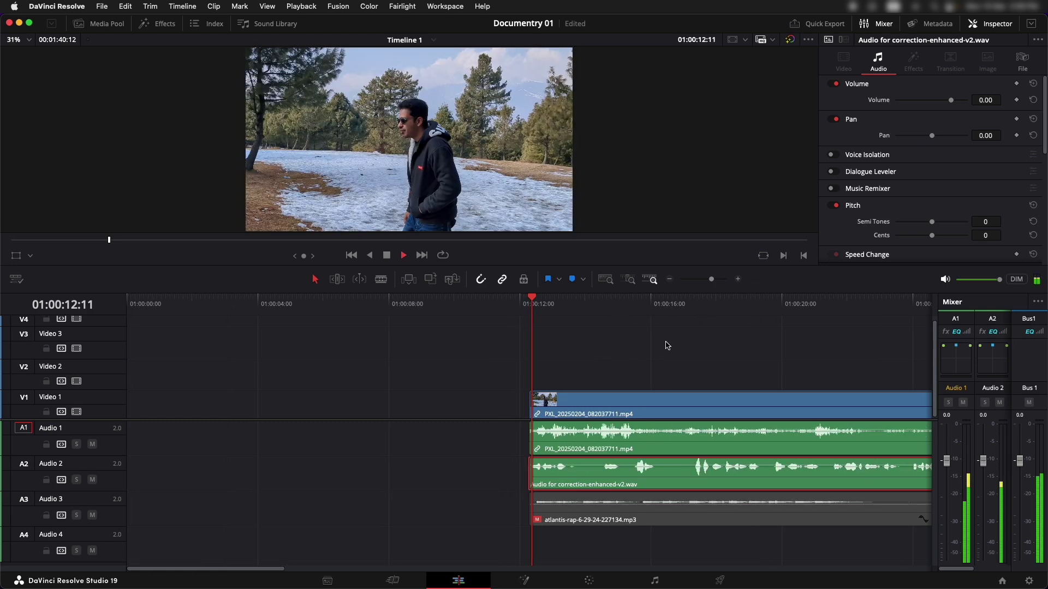
{"action": "key", "text": "super+minus"}
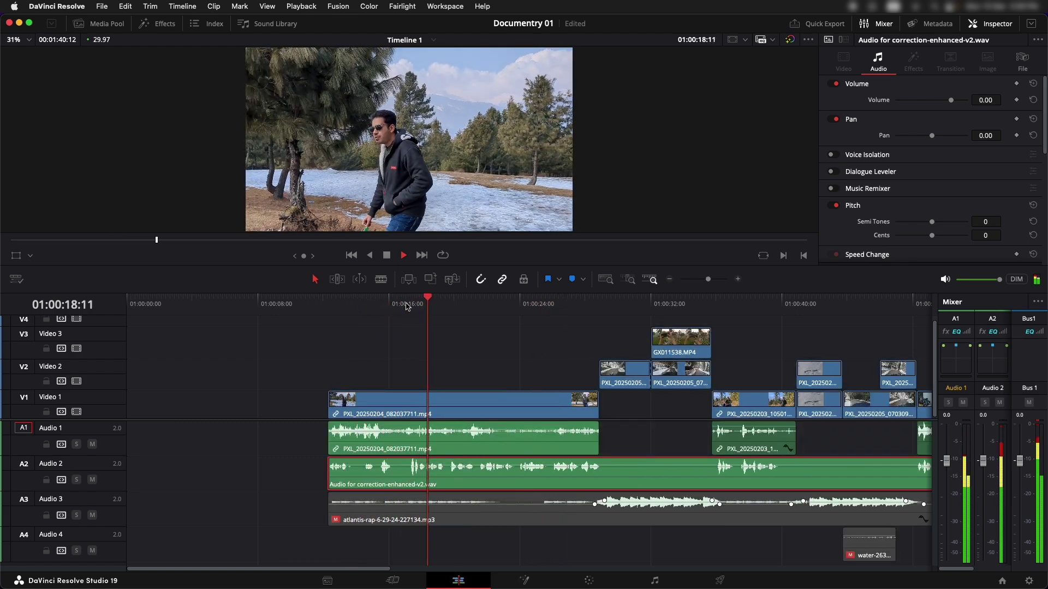
{"action": "key", "text": "space"}
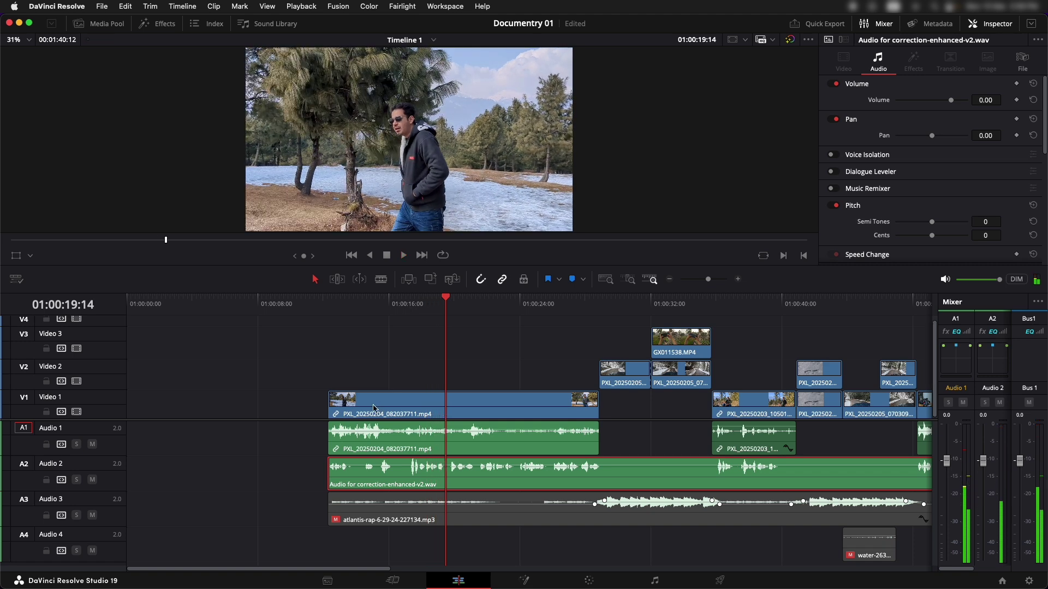
Step: Trim the enhanced WAV's start edge at the first clip's start
{"action": "left_click", "coordinate": [332, 309]}
{"action": "key", "text": "super+equal"}
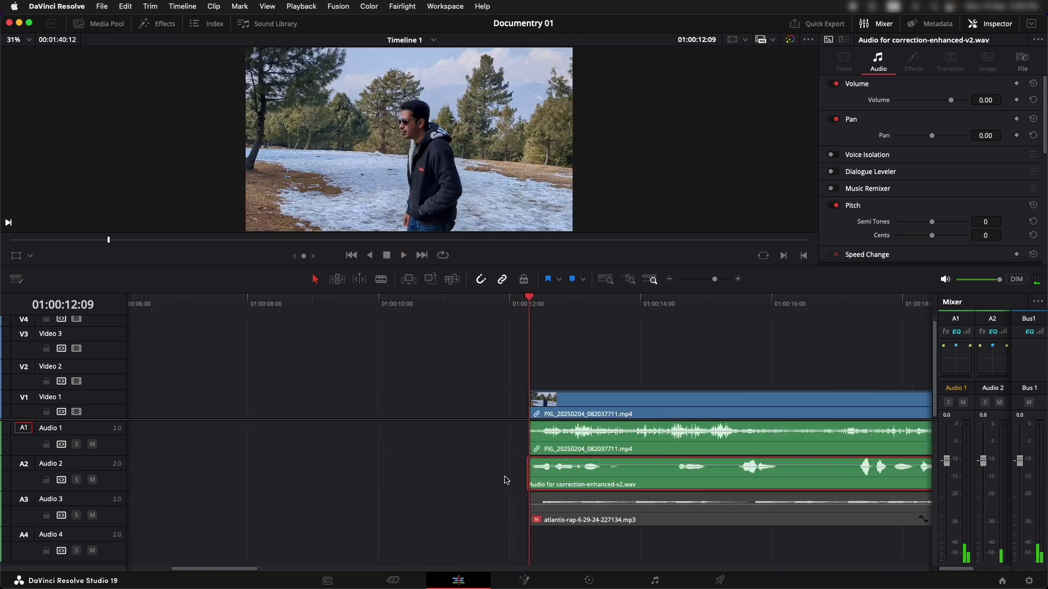
{"action": "left_click_drag", "start_coordinate": [525, 471], "coordinate": [526, 469]}
Step: Play from the second talking section at 01:00:36:11 to check the sync
{"action": "key", "text": "super+minus"}
{"action": "key", "text": "super+minus"}
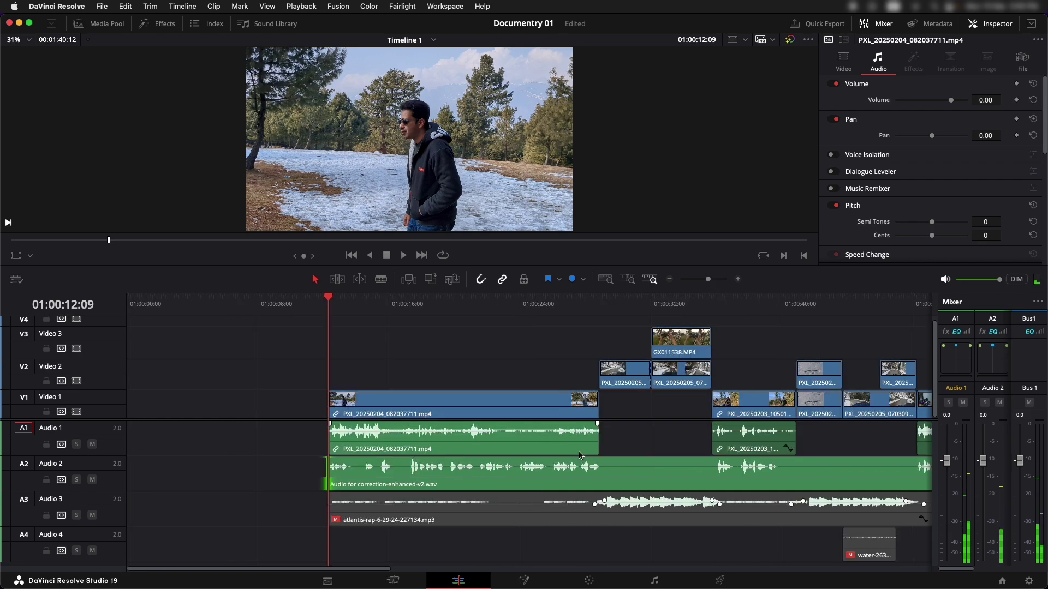
{"action": "left_click", "coordinate": [723, 304]}
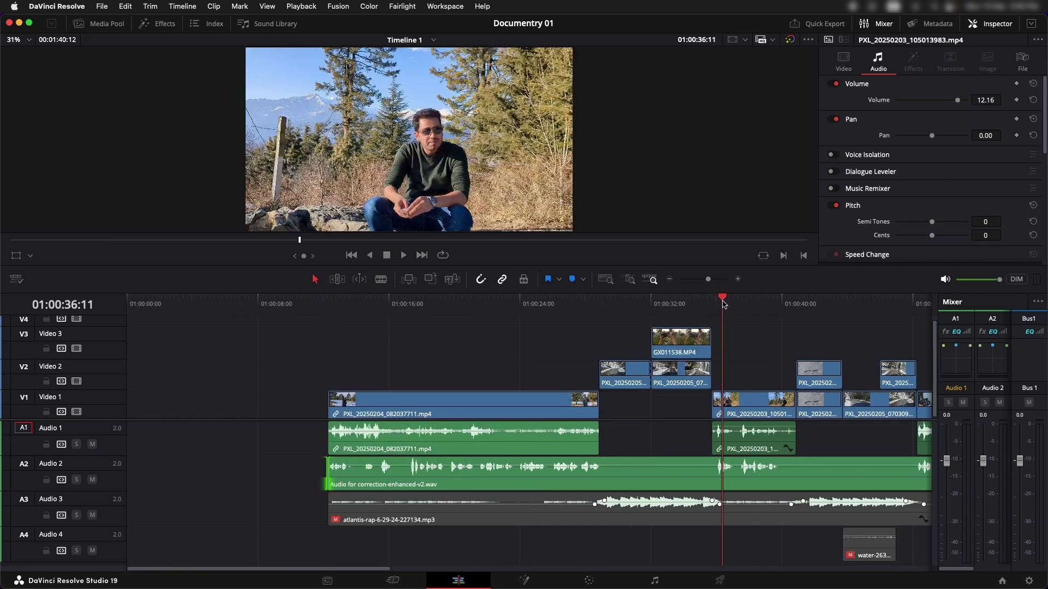
{"action": "key", "text": "space"}
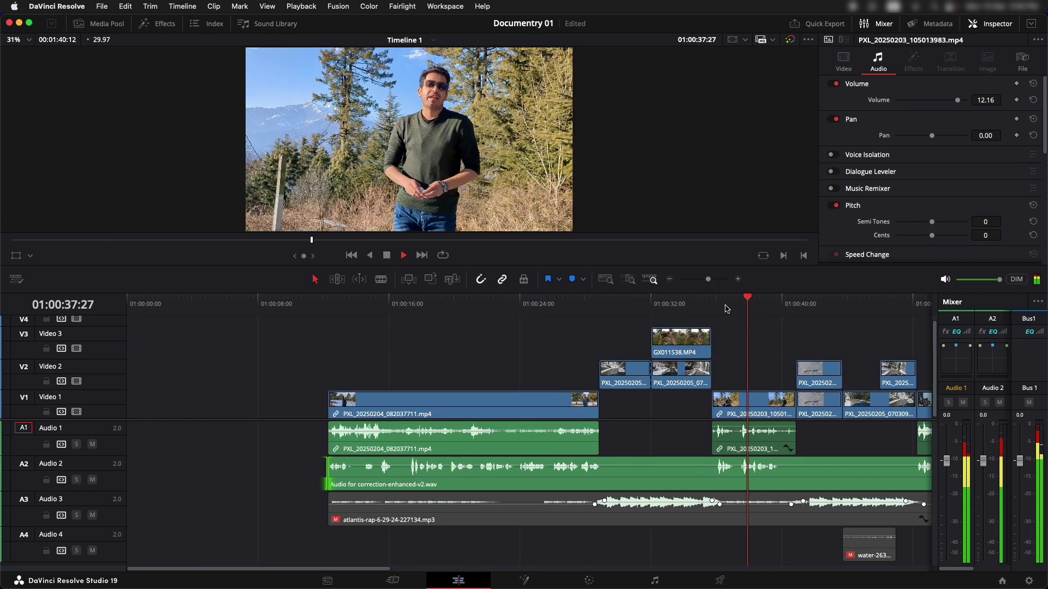
{"action": "key", "text": "space"}
Step: Select all original dialogue clips on Audio 1 and mute them
{"action": "key", "text": "super+minus"}
{"action": "key", "text": "super+minus"}
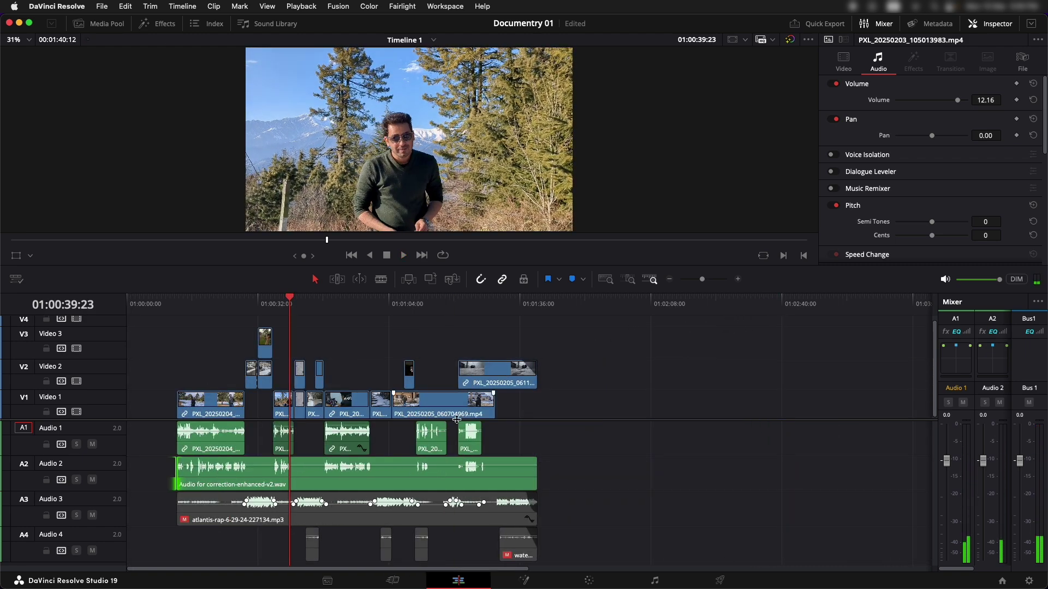
{"action": "left_click_drag", "start_coordinate": [519, 435], "coordinate": [240, 426]}
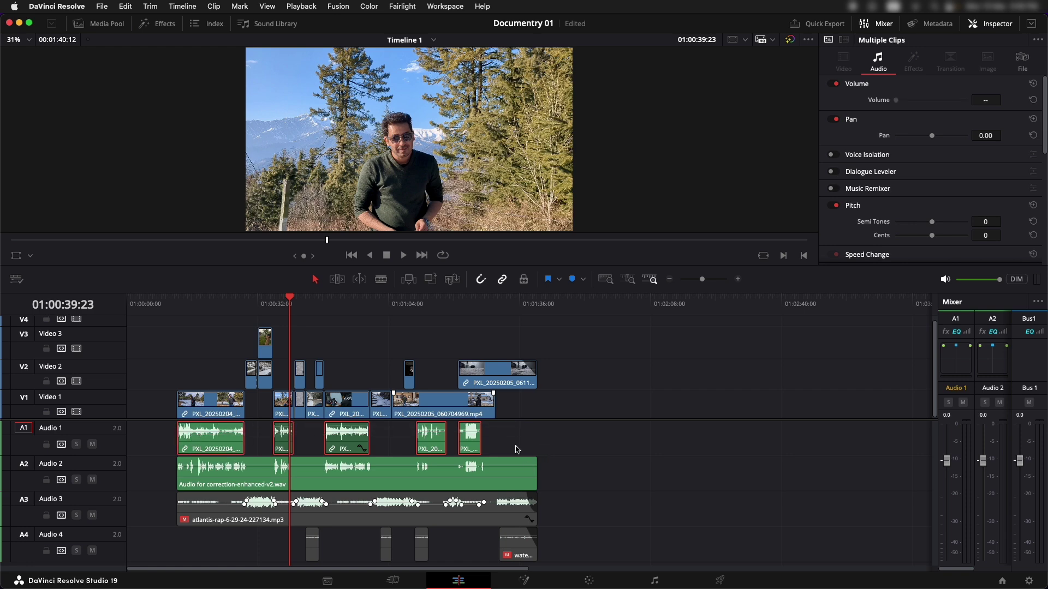
{"action": "key", "text": "Home"}
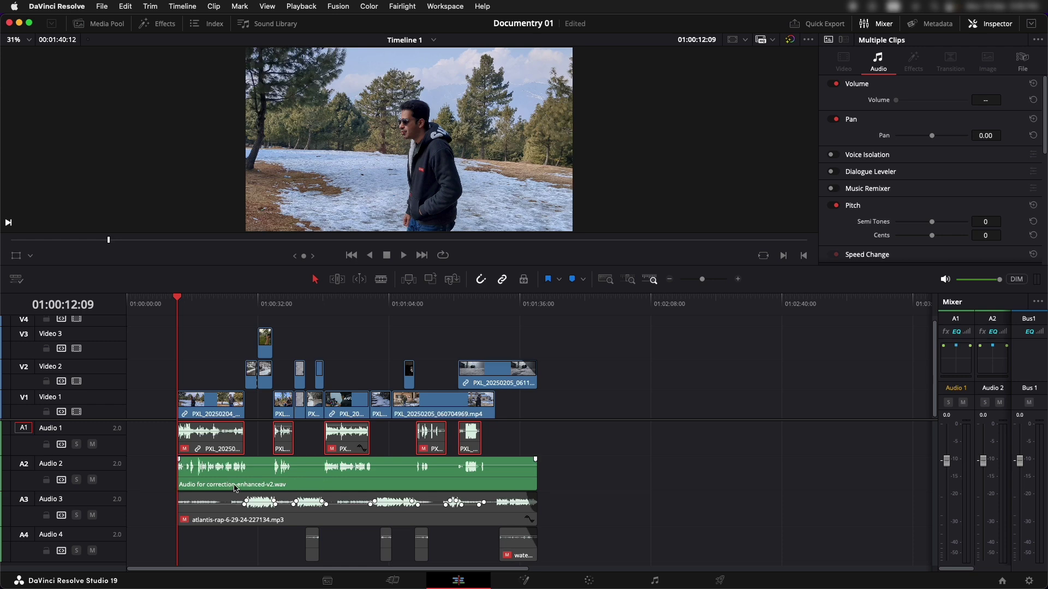
Step: Play back to hear the enhanced audio, then select the WAV clip on Audio 2
{"action": "key", "text": "space"}
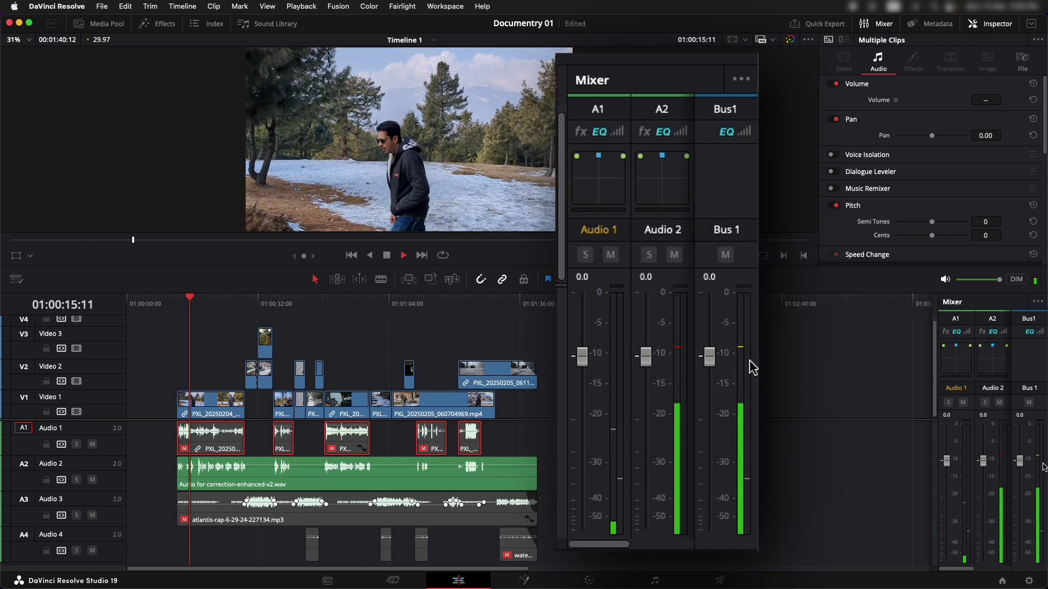
{"action": "key", "text": "space"}
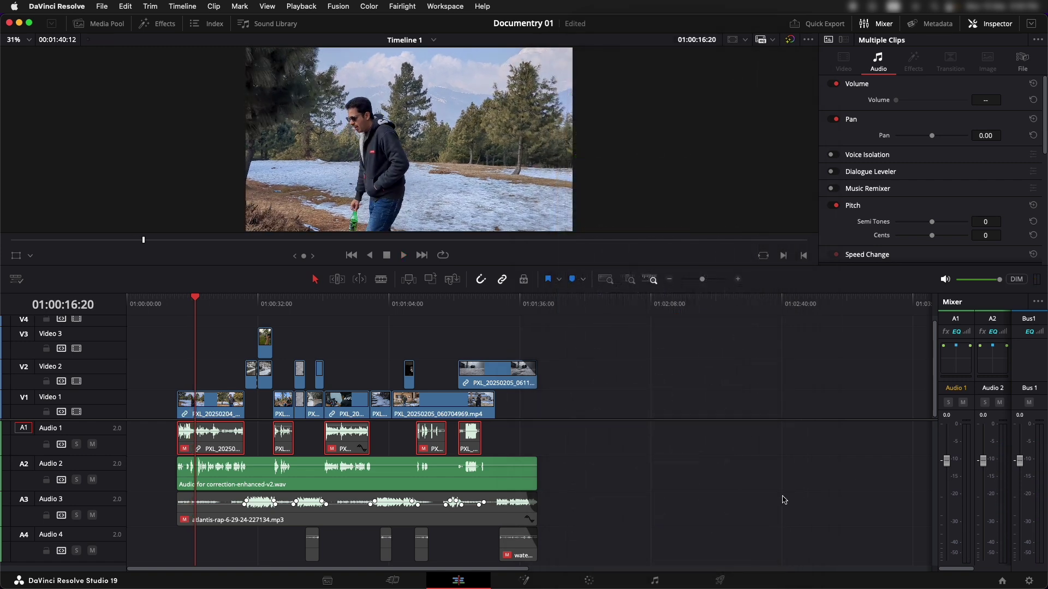
{"action": "left_click", "coordinate": [206, 479]}
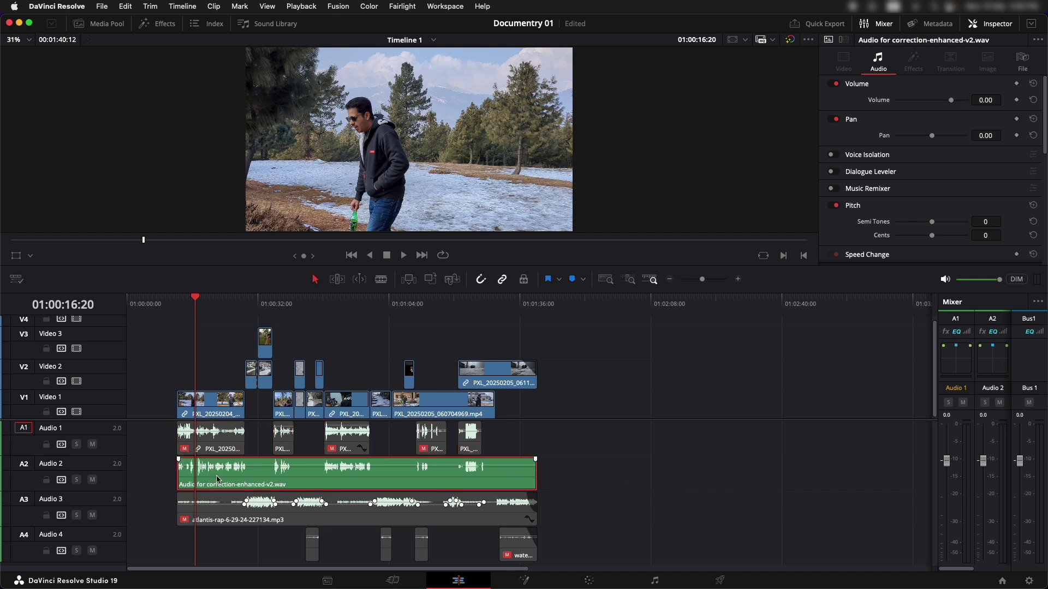
Step: Set the enhanced WAV's Clip Attributes audio format to Stereo and play from the first clip to review
{"action": "right_click", "coordinate": [216, 478]}
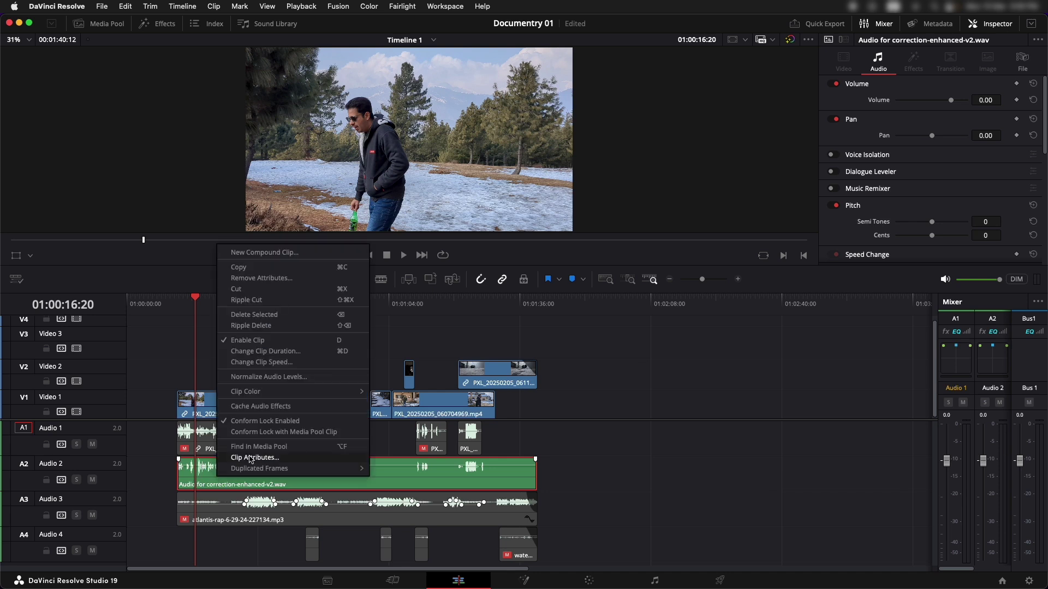
{"action": "left_click", "coordinate": [247, 453]}
{"action": "left_click", "coordinate": [478, 120]}
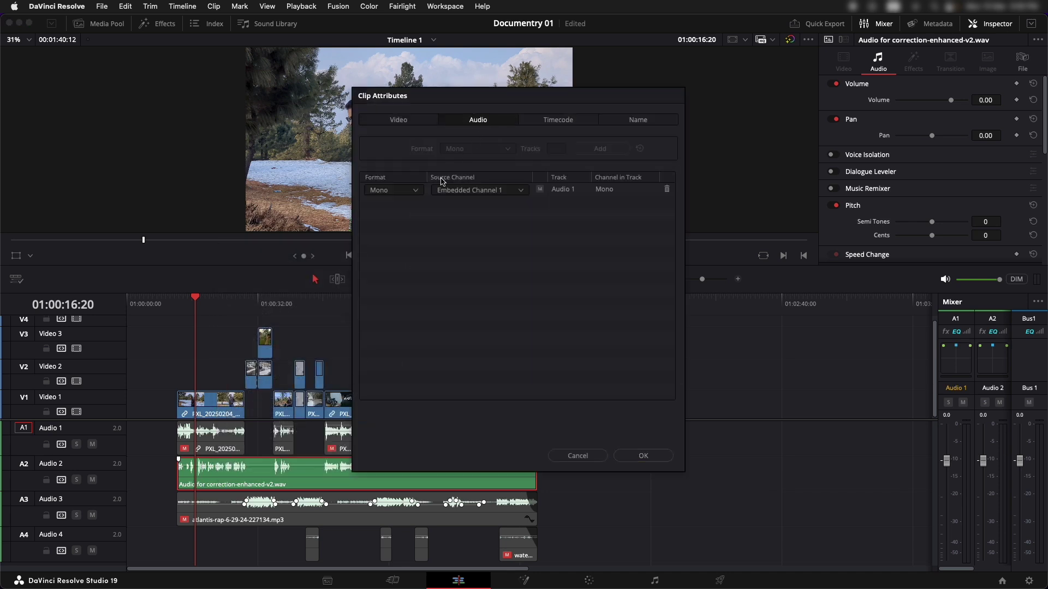
{"action": "left_click", "coordinate": [414, 195]}
{"action": "left_click", "coordinate": [408, 216]}
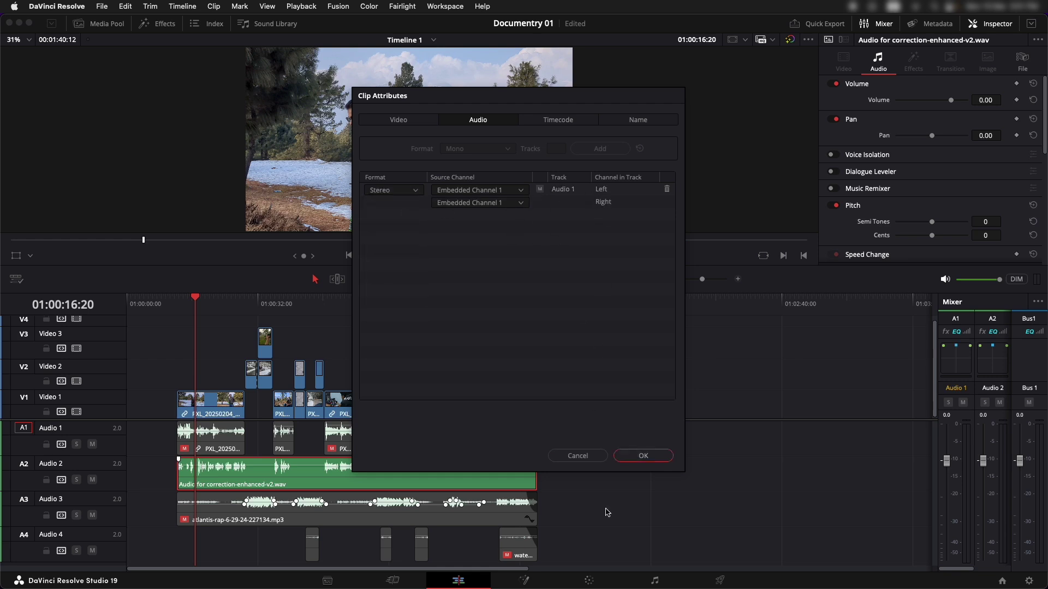
{"action": "left_click", "coordinate": [658, 462]}
{"action": "left_click", "coordinate": [175, 298]}
{"action": "key", "text": "space"}
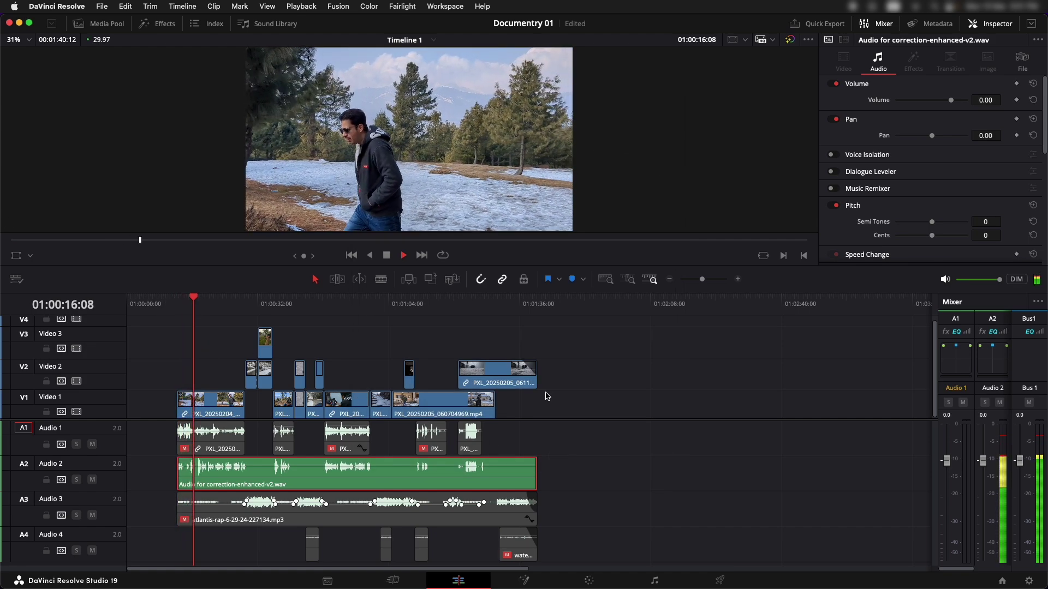
{"action": "key", "text": "space"}
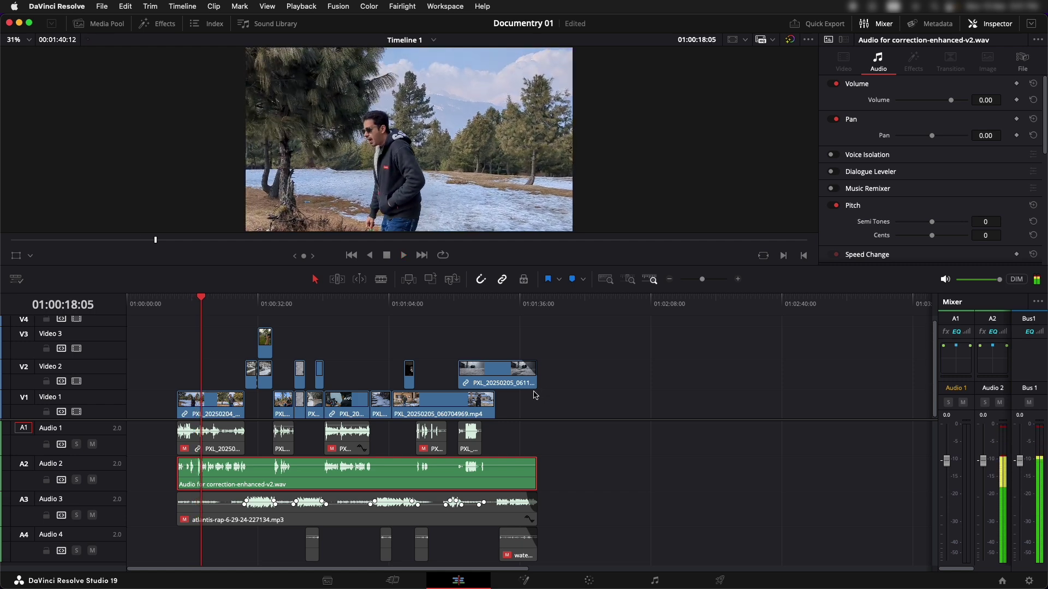